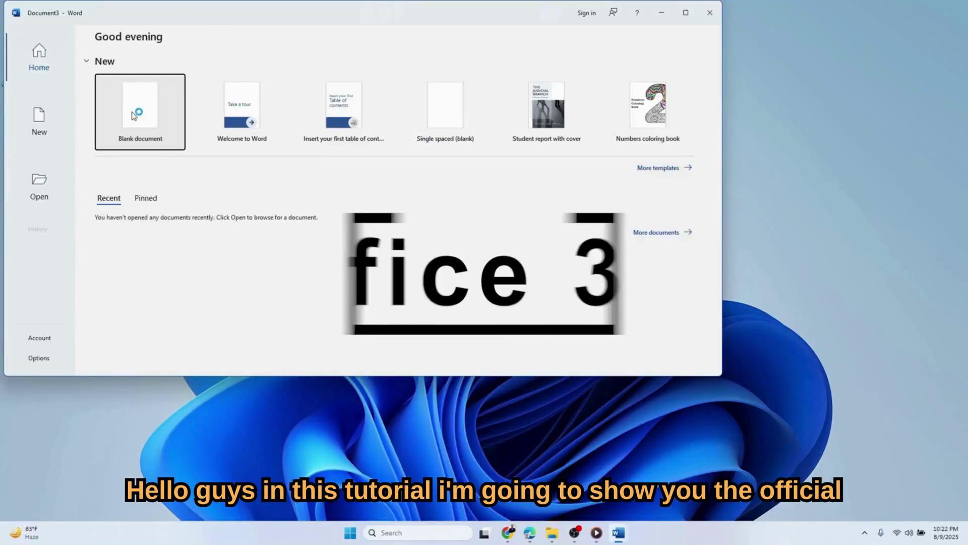
# Create a blank Word document and type 'subscribe Edutechtree' on its first line.
pyautogui.click(134, 116)
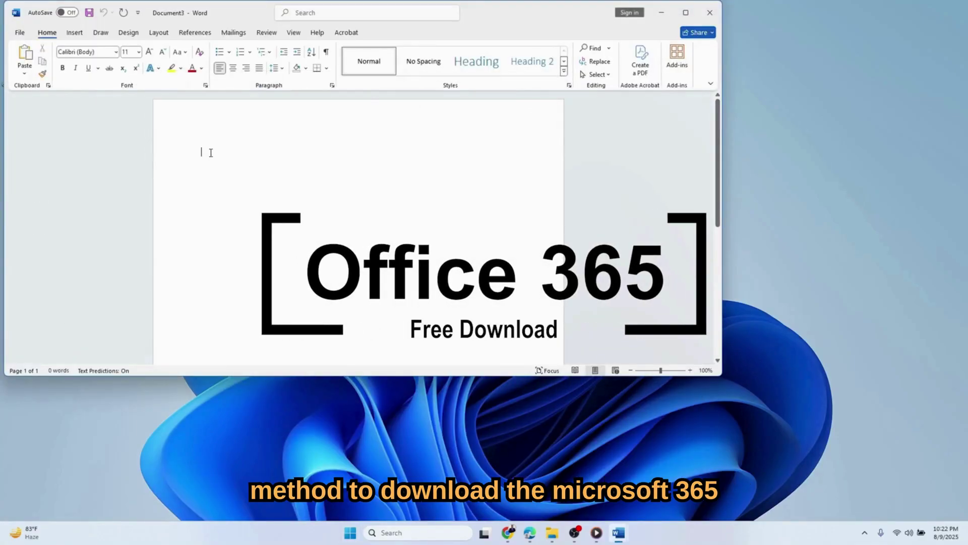
pyautogui.write('s')
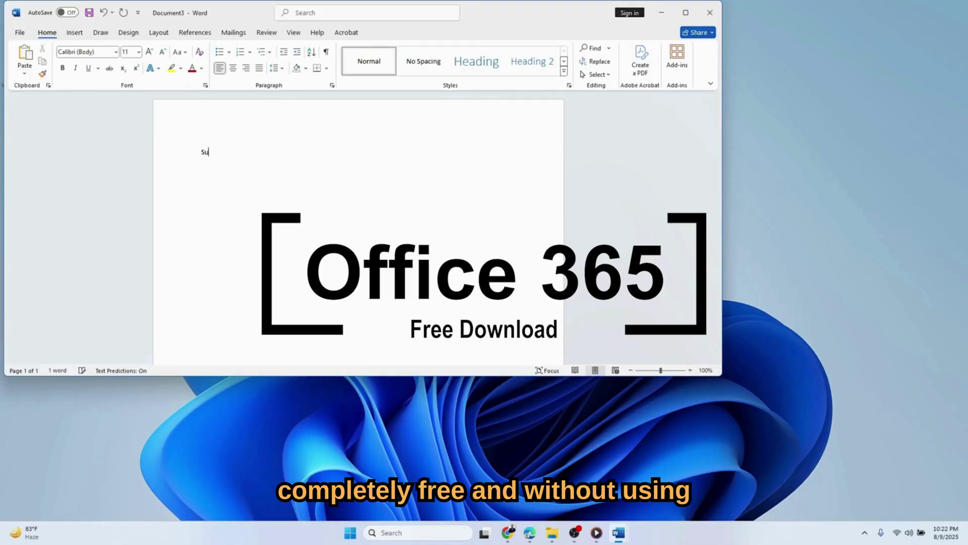
pyautogui.write('ubscribe Edut')
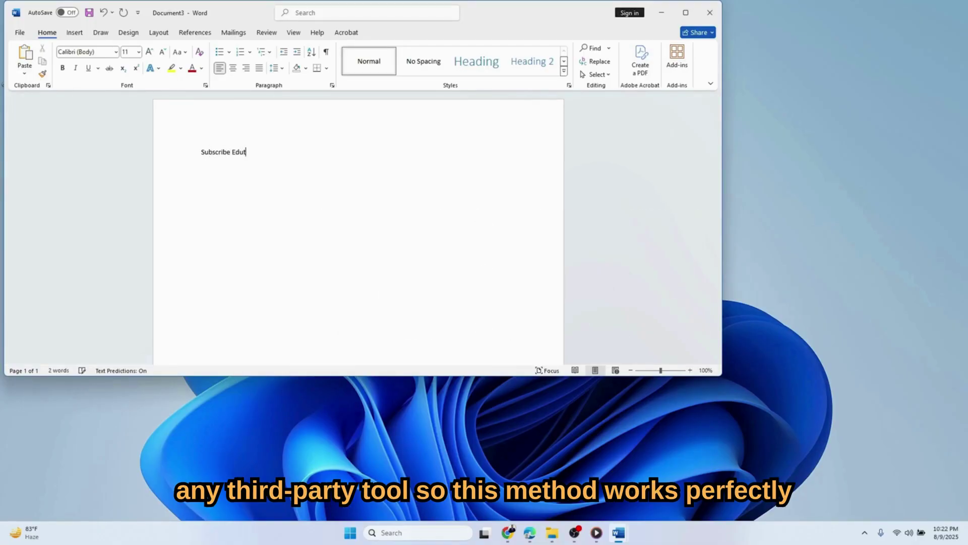
pyautogui.write('echtree')
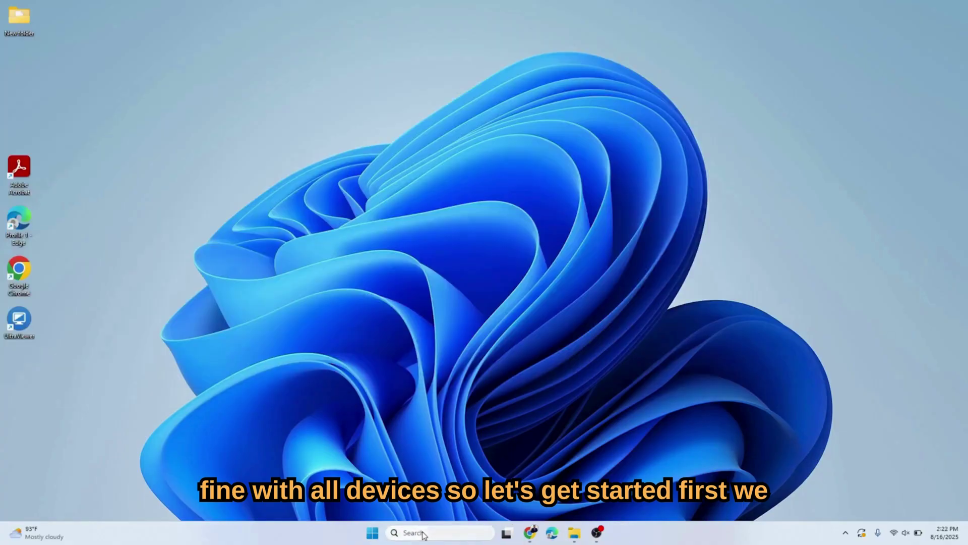
# In Settings' Installed apps list, search for 'word' and then 'excel', finding neither installed.
pyautogui.click(424, 533)
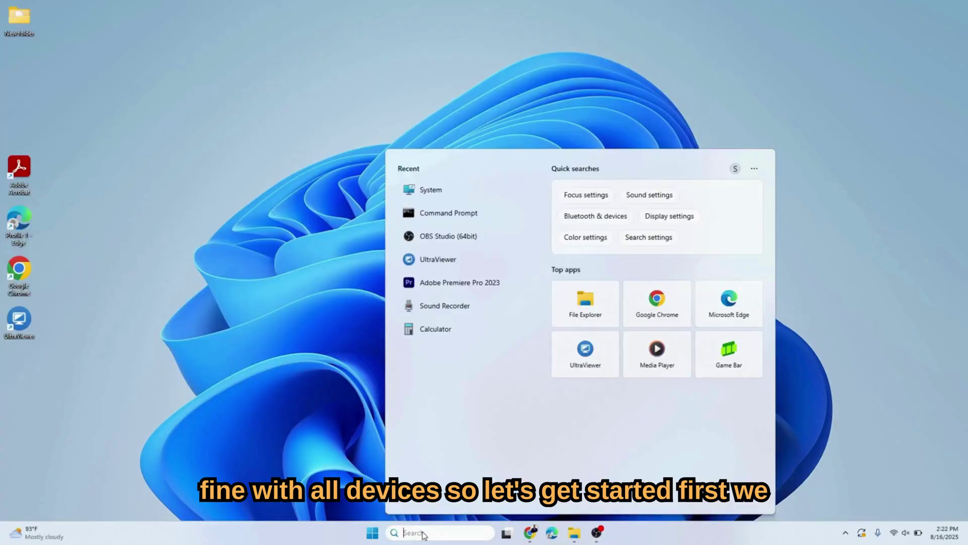
pyautogui.write('sys')
pyautogui.click(427, 214)
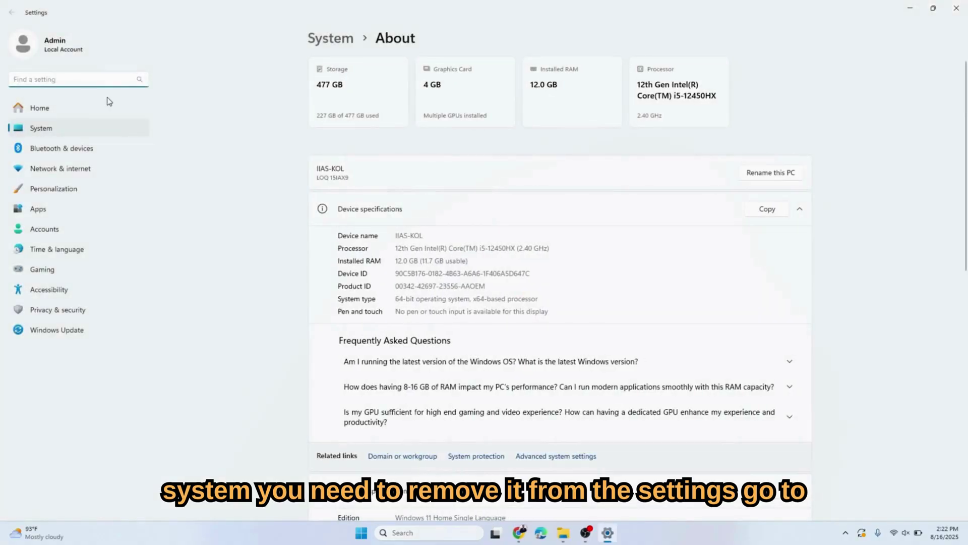
pyautogui.click(36, 213)
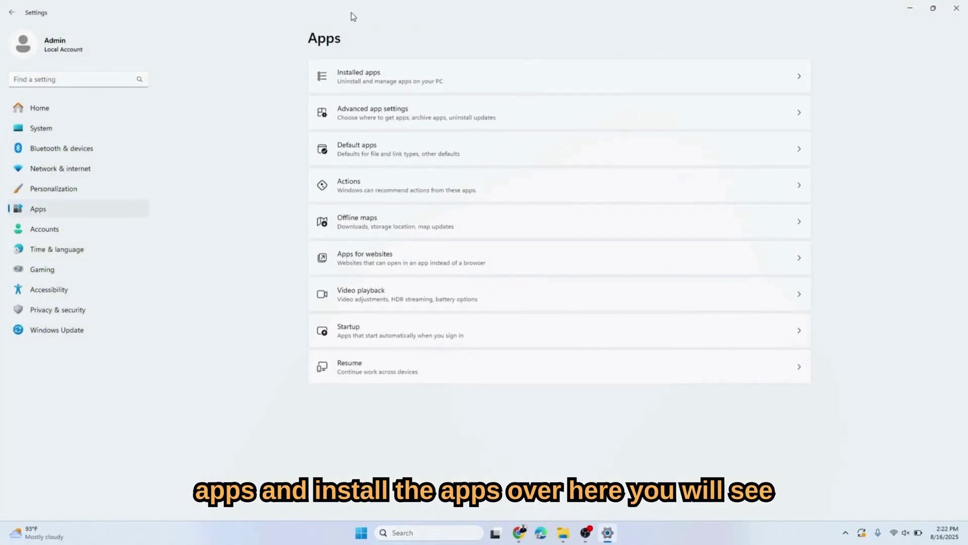
pyautogui.click(347, 70)
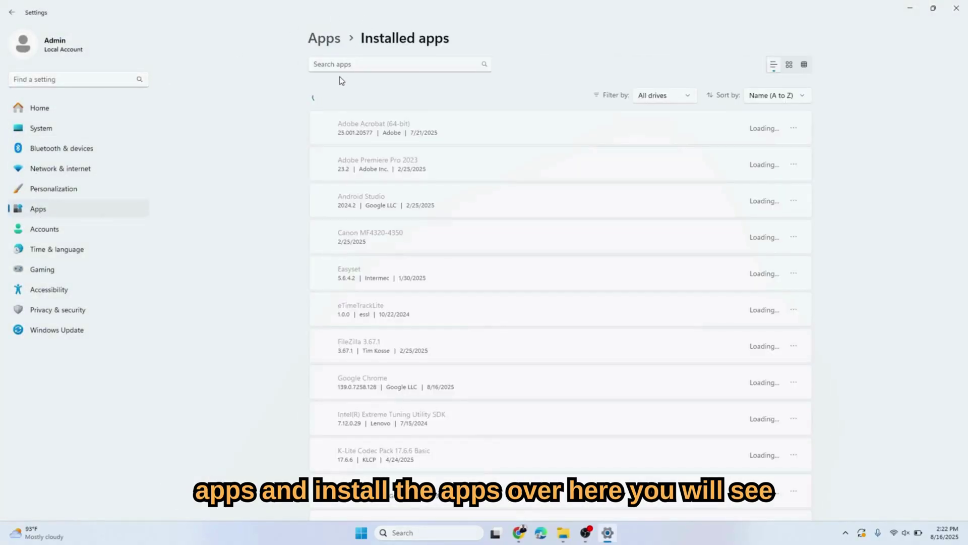
pyautogui.write('word')
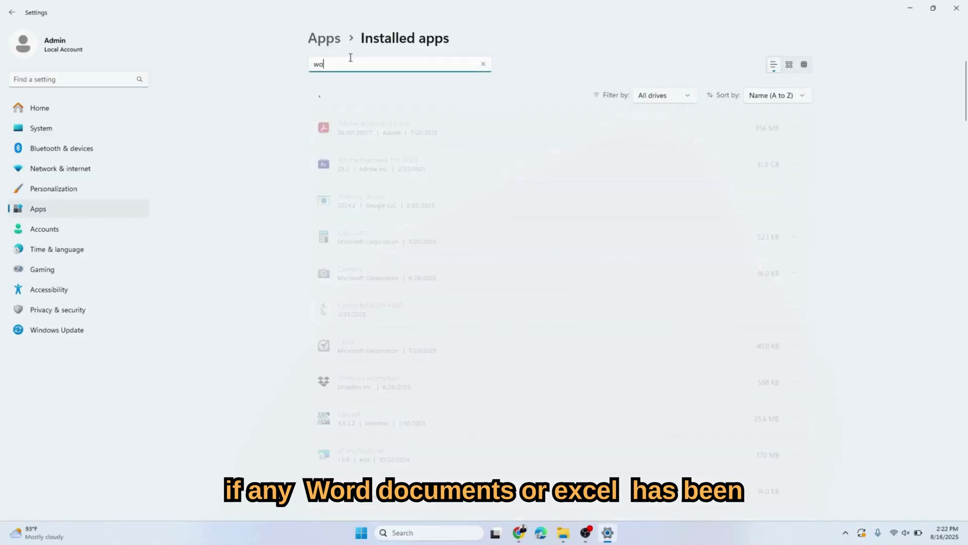
pyautogui.press('BackSpace')
pyautogui.press('BackSpace')
pyautogui.press('BackSpace')
pyautogui.press('BackSpace')
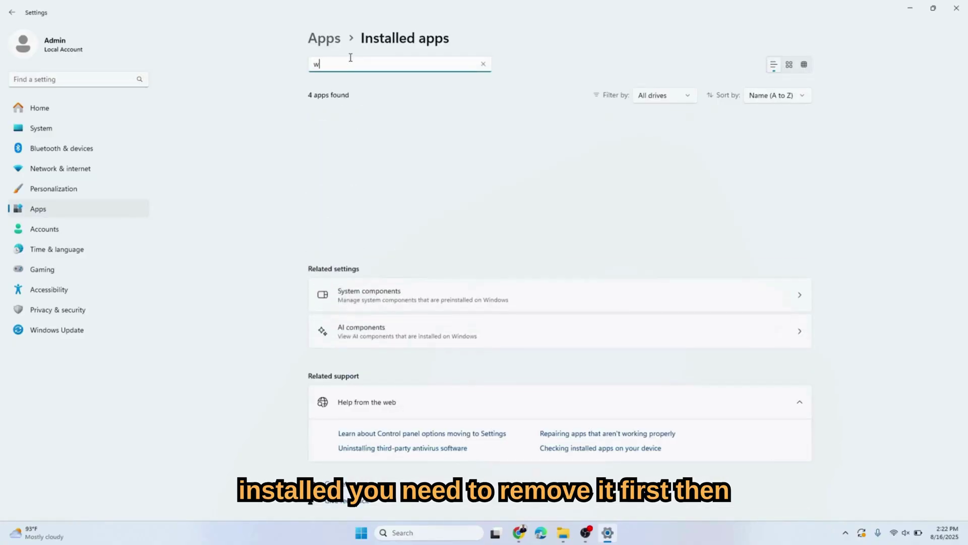
pyautogui.write('excel')
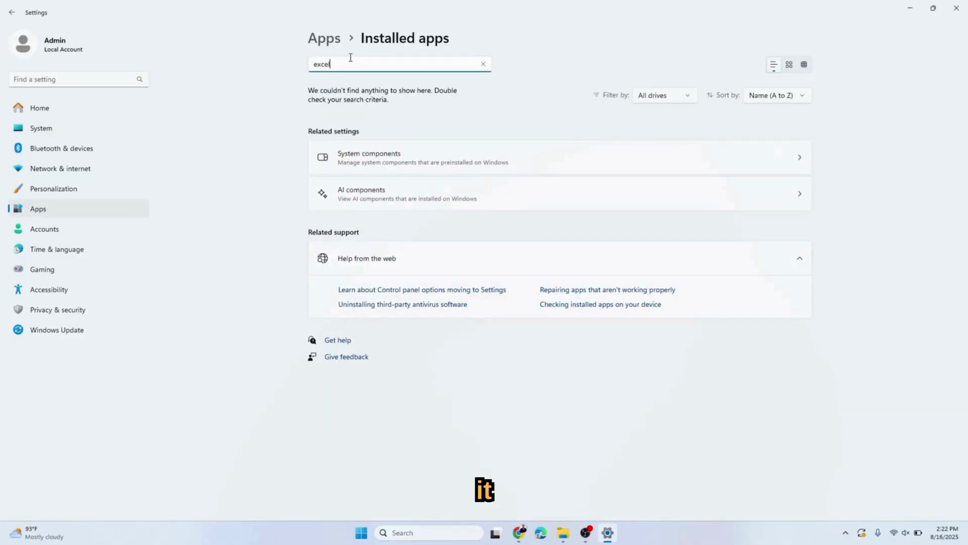
# Close Settings, search 'office customization tool' in Edge, and open the Microsoft 365 Apps admin center result.
pyautogui.click(956, 8)
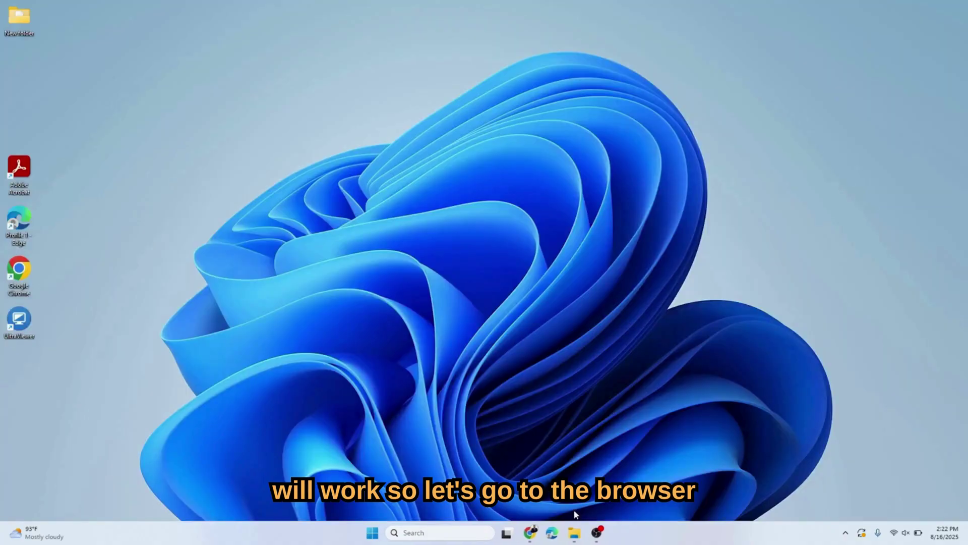
pyautogui.click(553, 536)
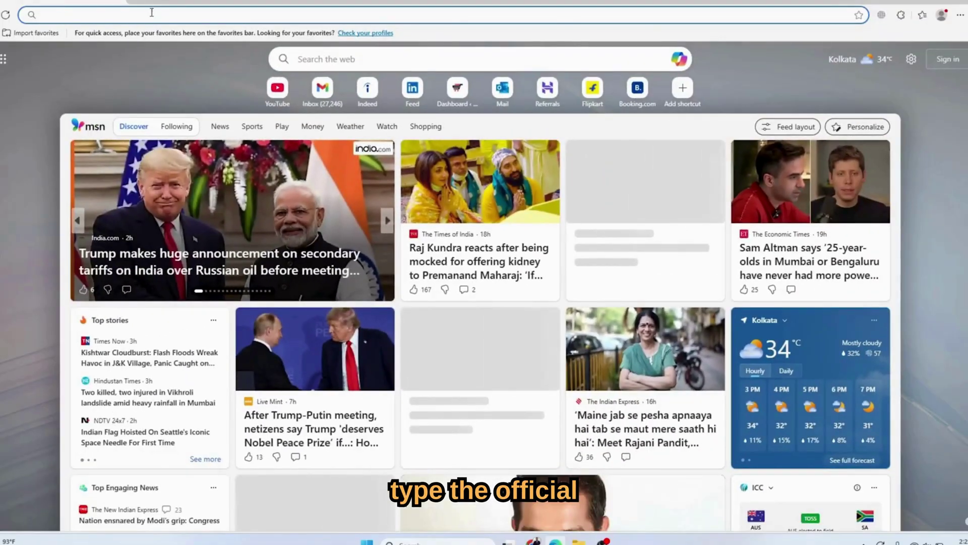
pyautogui.click(152, 14)
pyautogui.write('off')
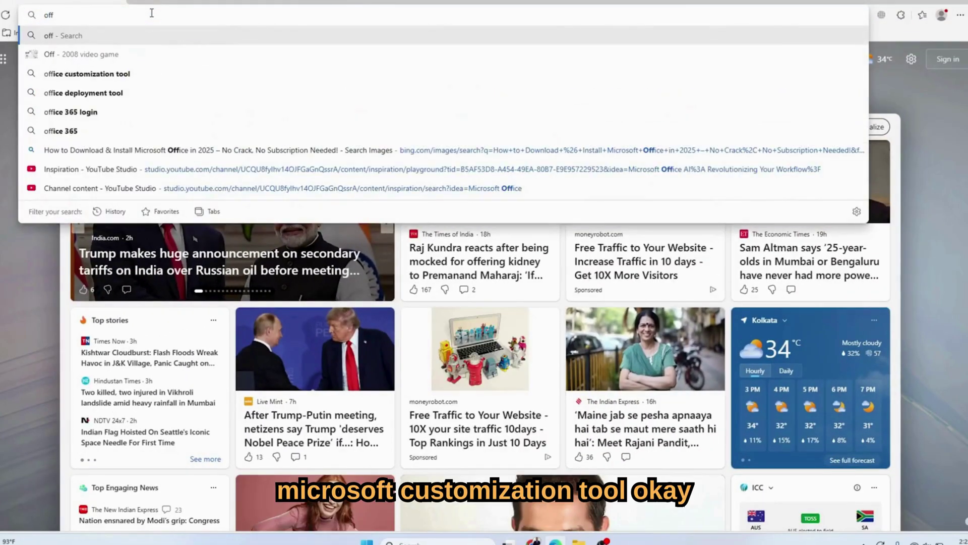
pyautogui.write('ice')
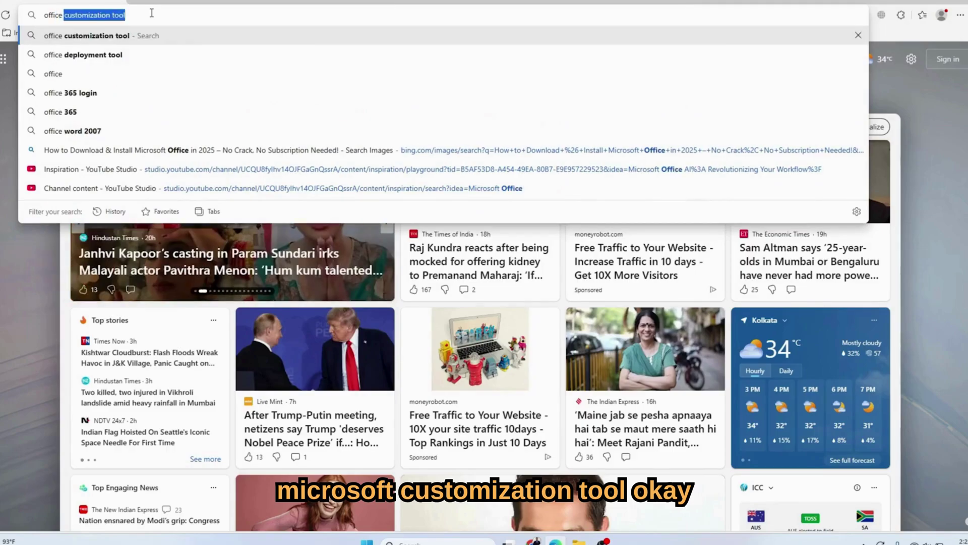
pyautogui.press('Return')
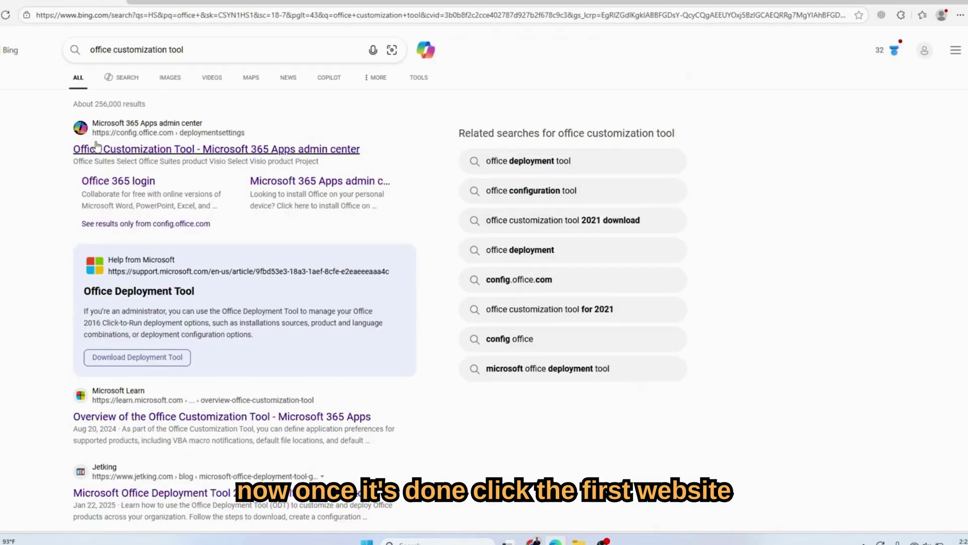
pyautogui.click(100, 154)
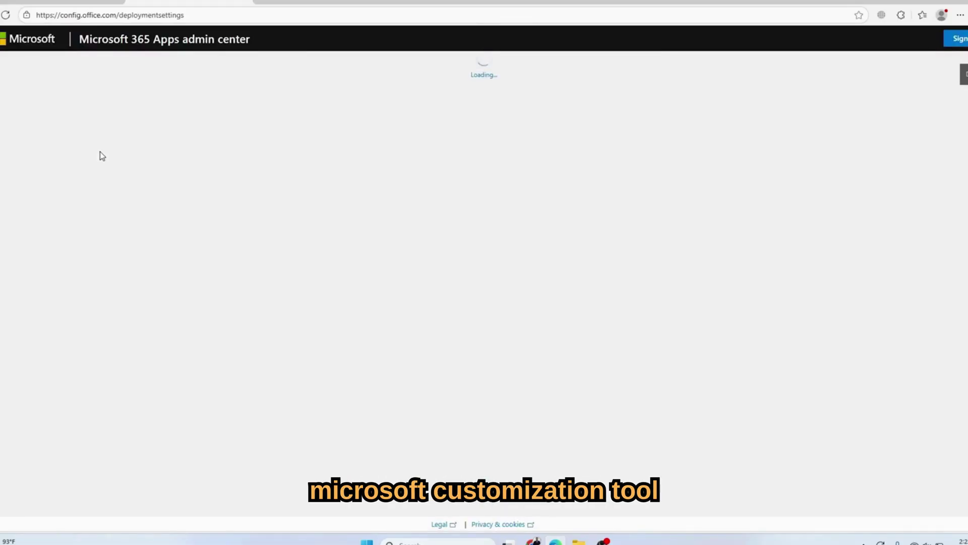
# Choose 64-bit architecture and Microsoft 365 Apps for enterprise as the Office suite.
pyautogui.click(54, 237)
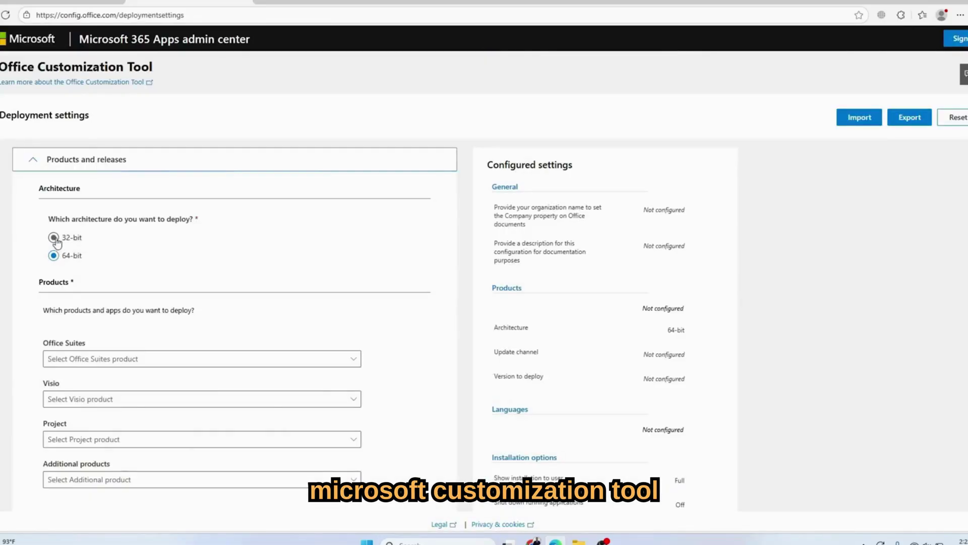
pyautogui.scroll(-3, 247, 302)
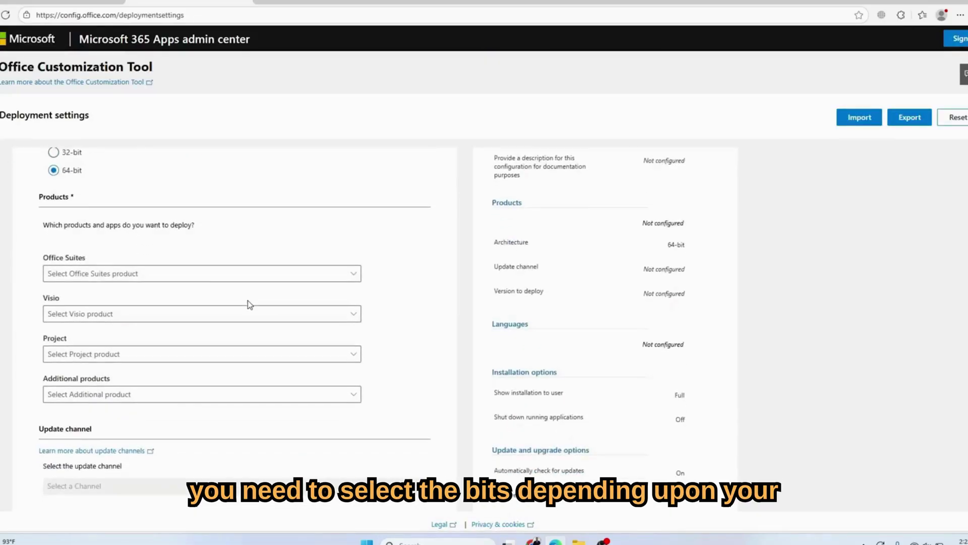
pyautogui.click(348, 225)
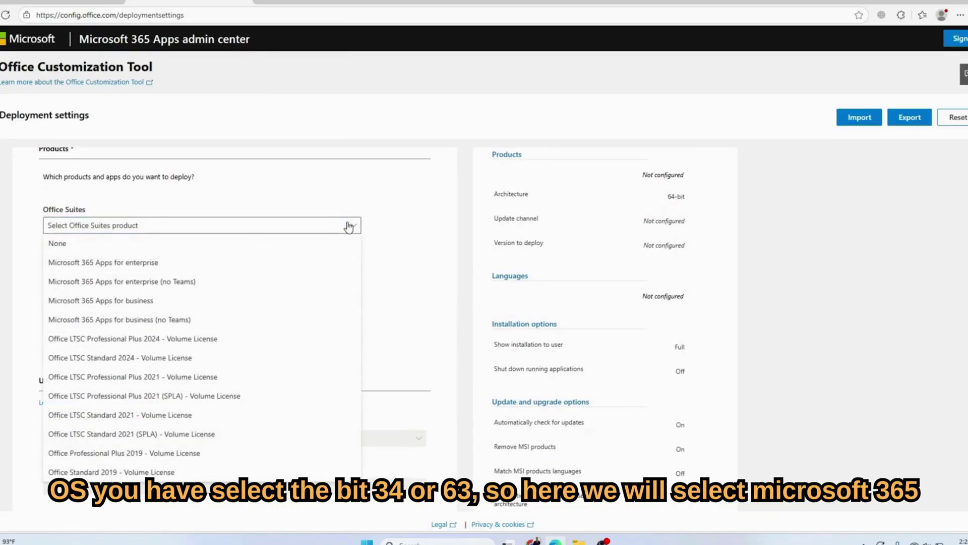
pyautogui.click(156, 262)
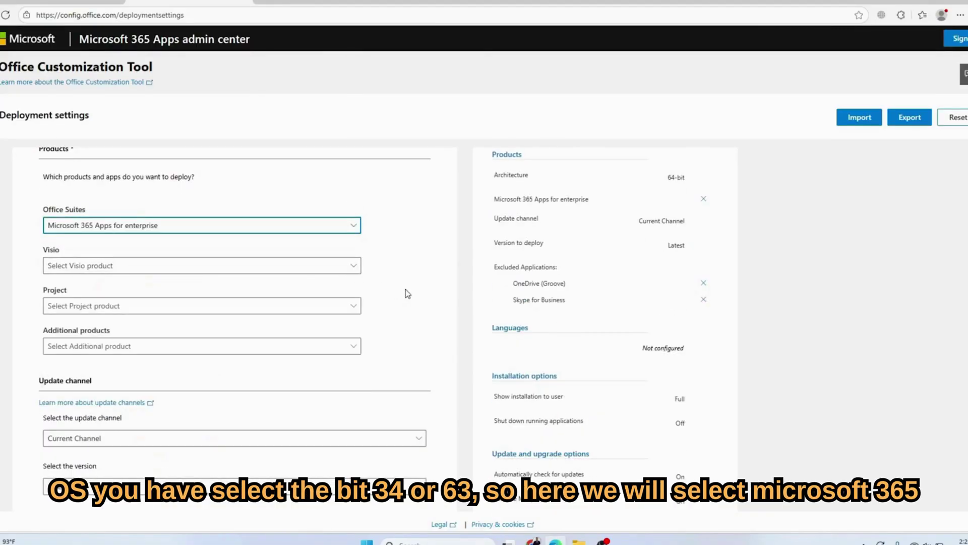
# Switch the Skype for Business toggle off so it is excluded from deployment.
pyautogui.scroll(-5, 406, 290)
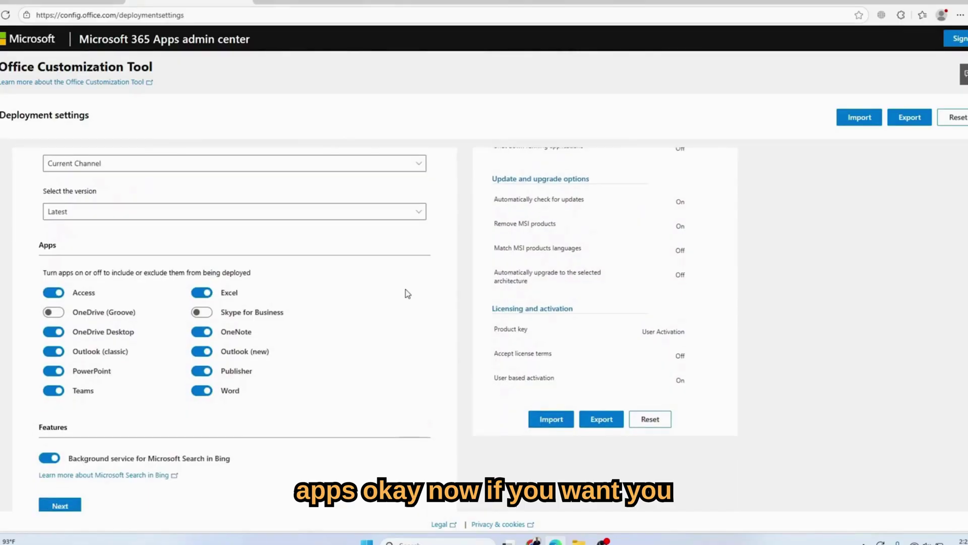
pyautogui.scroll(1, 405, 288)
pyautogui.scroll(-2, 405, 289)
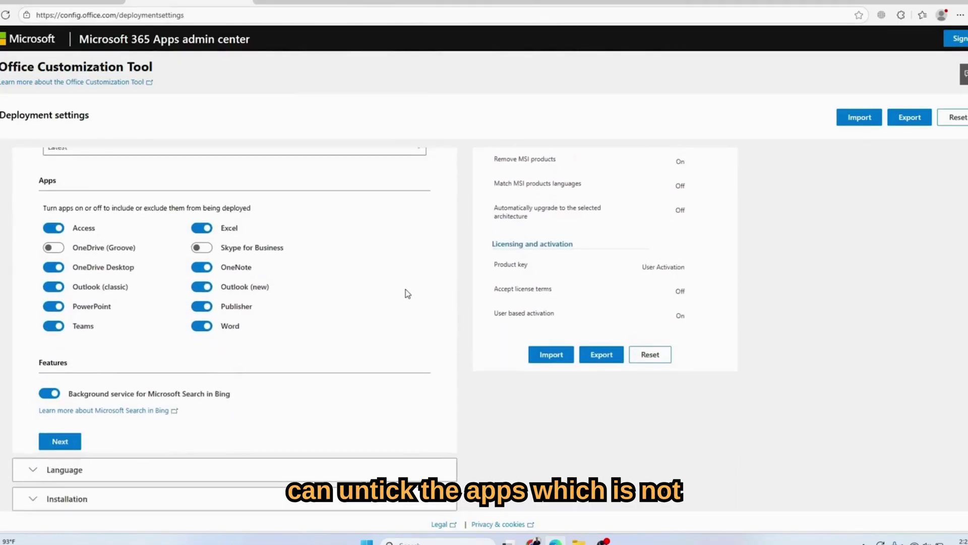
pyautogui.click(200, 231)
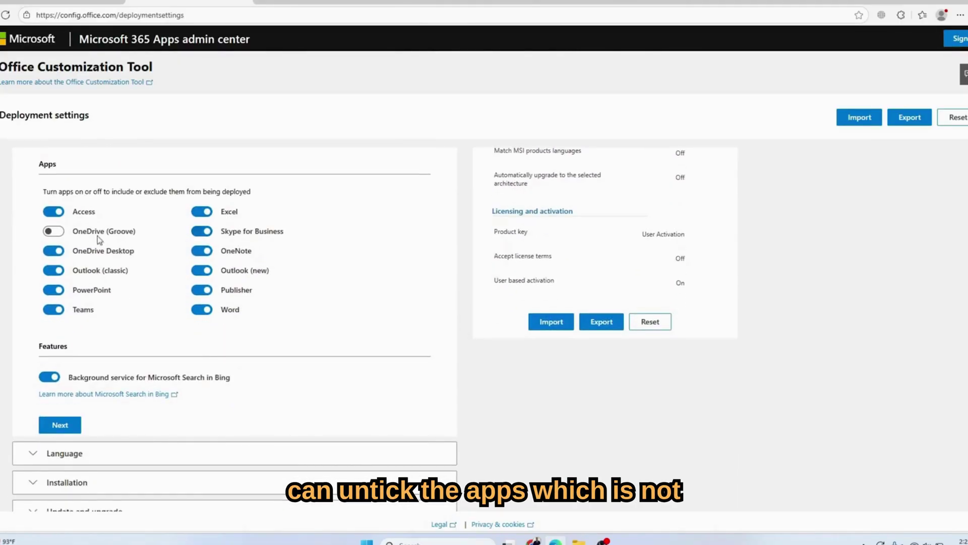
pyautogui.click(201, 230)
pyautogui.scroll(-2, 334, 315)
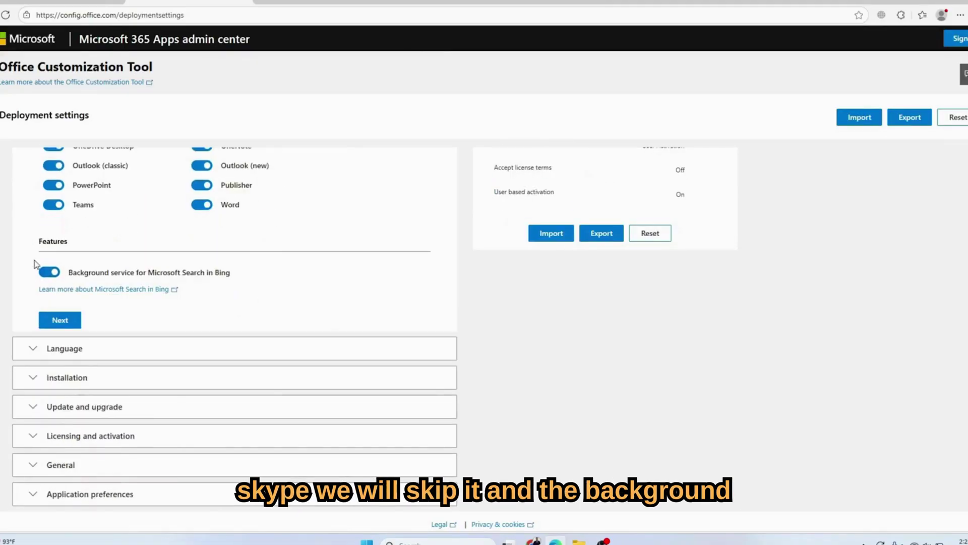
# Turn off the Bing search background service and pick English (United States) as the primary language.
pyautogui.click(46, 271)
pyautogui.click(42, 349)
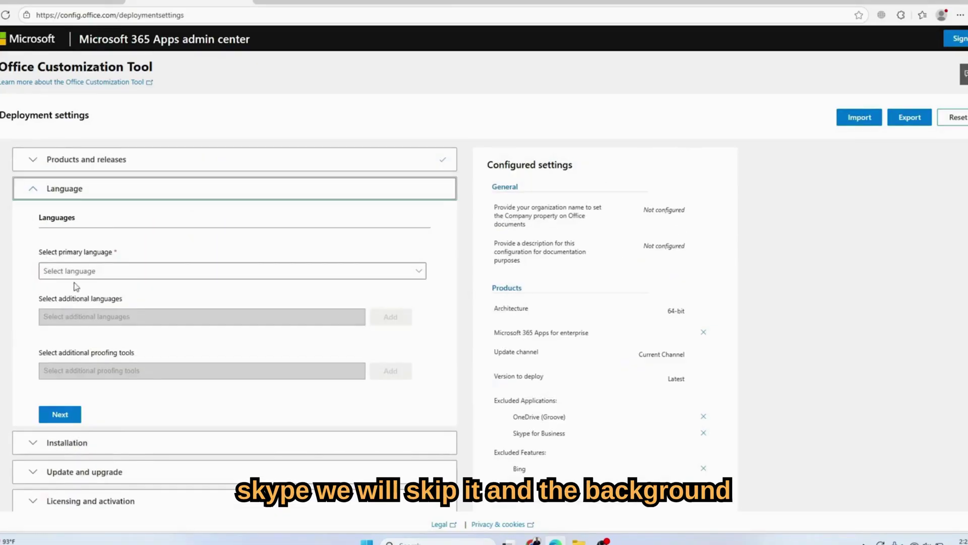
pyautogui.click(94, 272)
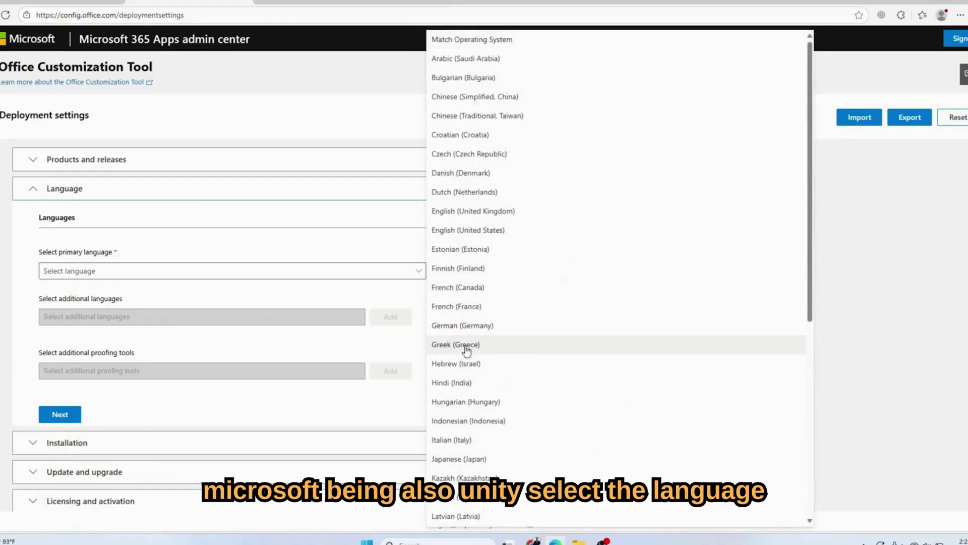
pyautogui.click(460, 229)
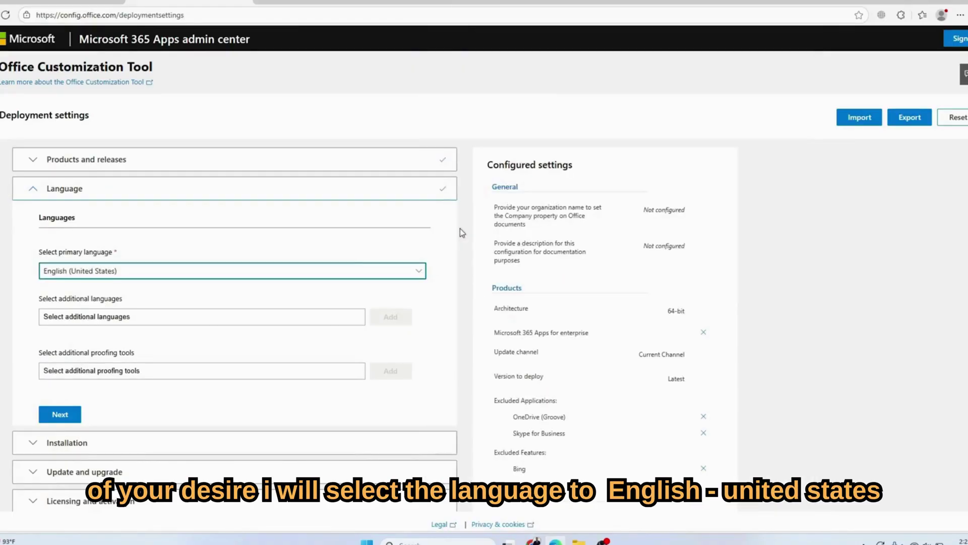
pyautogui.scroll(-5, 270, 316)
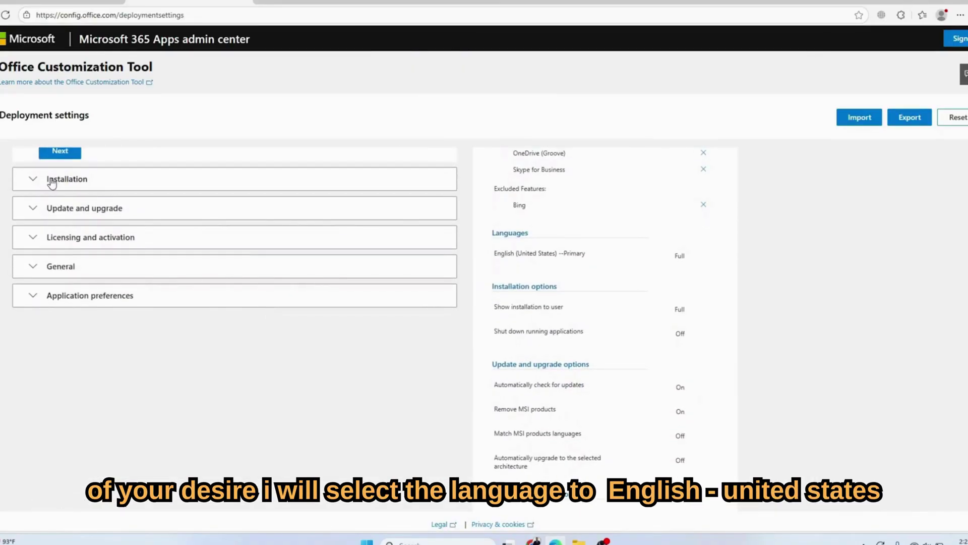
# In Installation and Update and upgrade, turn off uninstalling older MSI versions of Office.
pyautogui.click(31, 180)
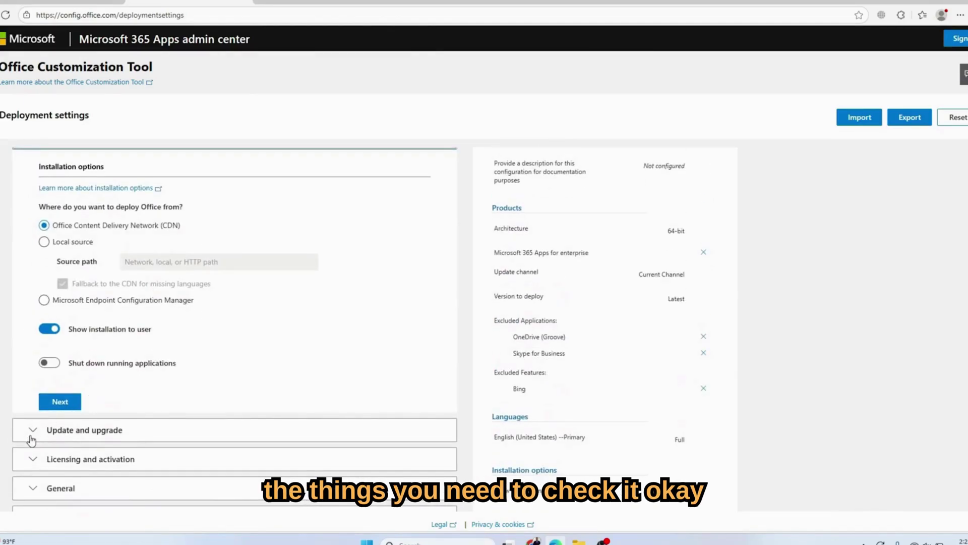
pyautogui.click(32, 434)
pyautogui.scroll(-3, 236, 373)
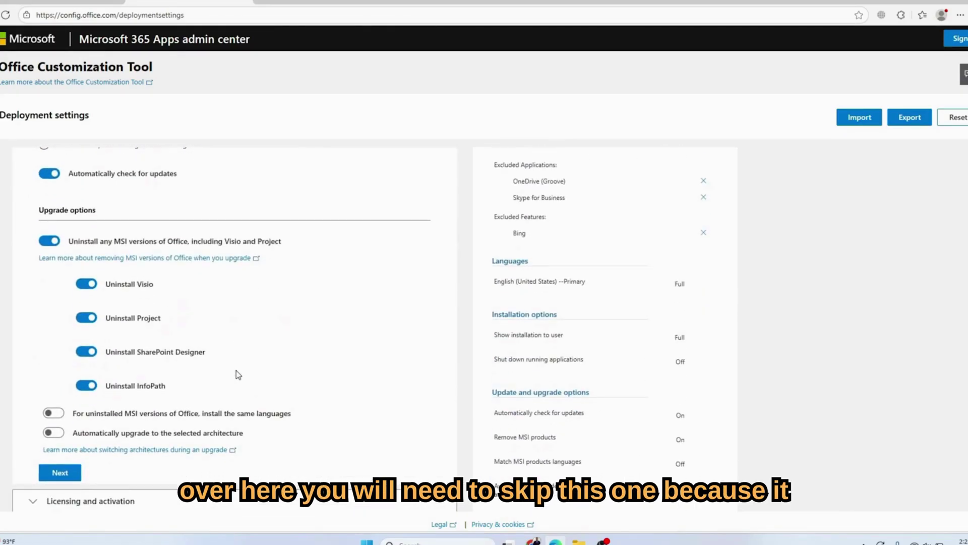
pyautogui.click(48, 240)
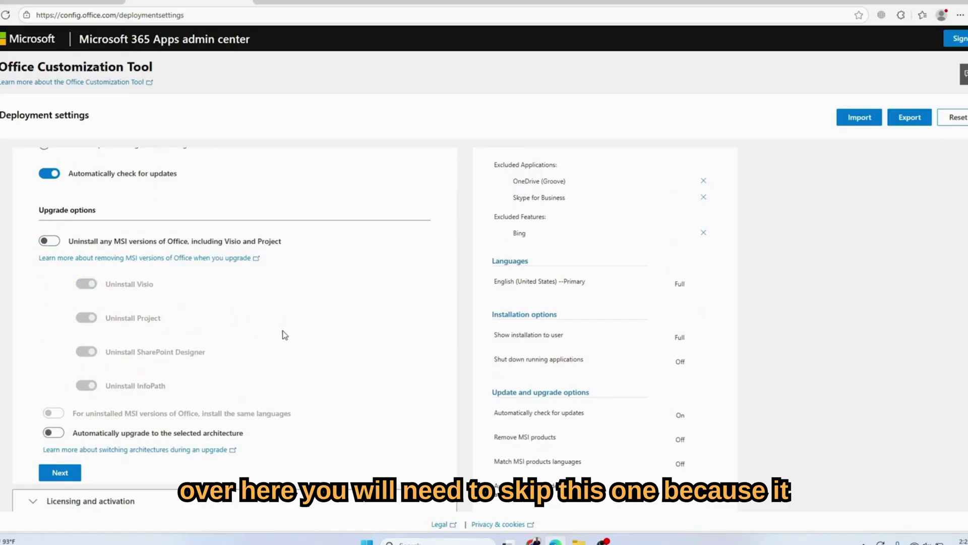
pyautogui.scroll(-3, 282, 334)
# Review the Licensing and activation, General, and Application preferences sections, leaving their defaults.
pyautogui.click(54, 372)
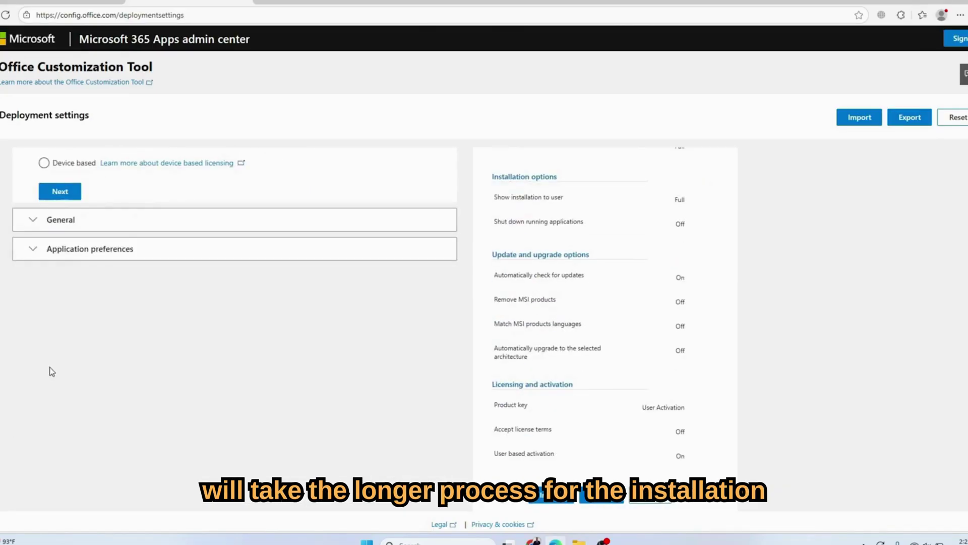
pyautogui.scroll(3, 232, 190)
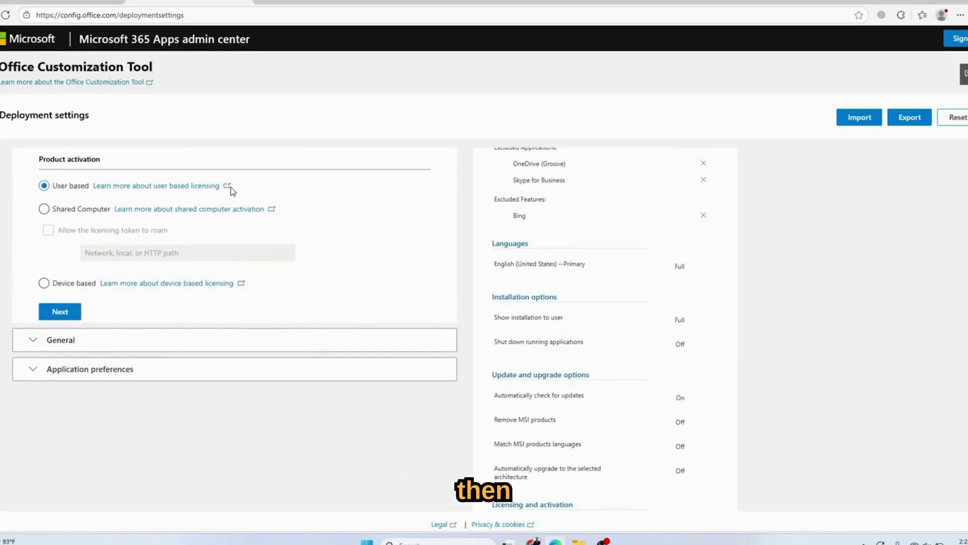
pyautogui.click(41, 342)
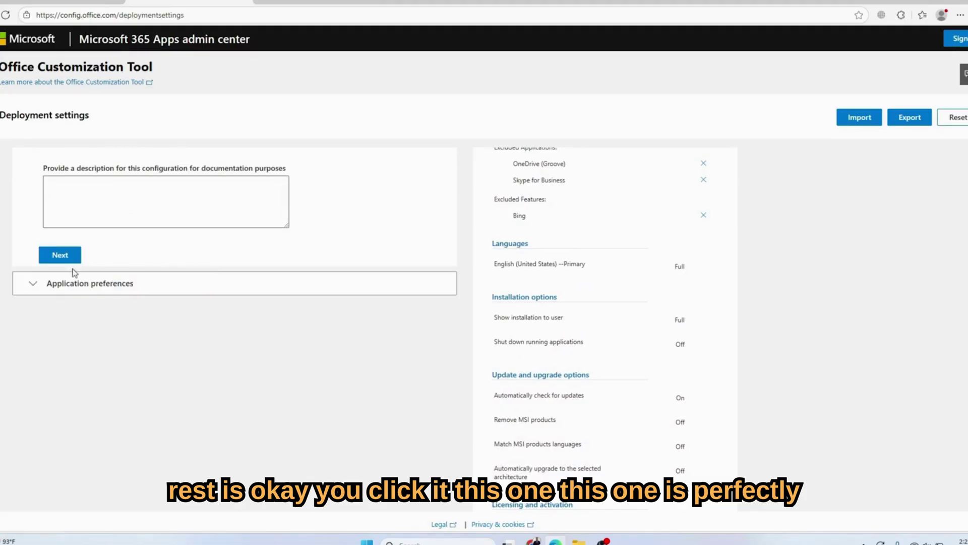
pyautogui.click(47, 280)
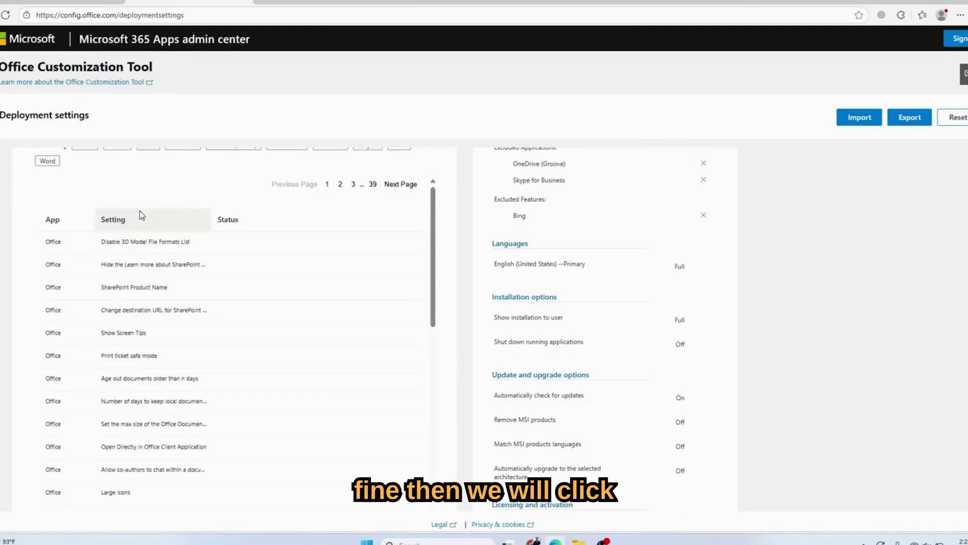
pyautogui.scroll(6, 140, 211)
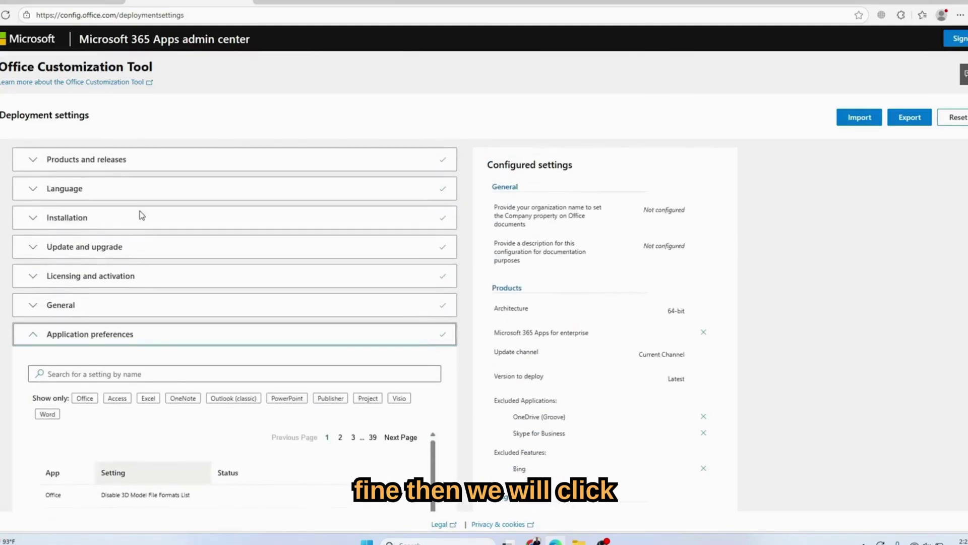
pyautogui.click(33, 338)
# Export Configuration.xml with Keep Current Settings file formats, accept the license, and keep the download.
pyautogui.click(910, 119)
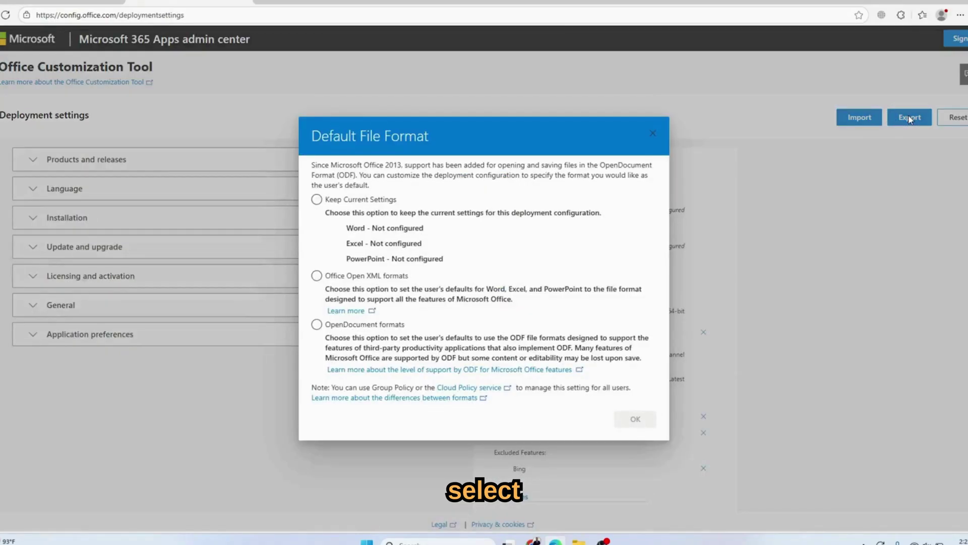
pyautogui.click(317, 199)
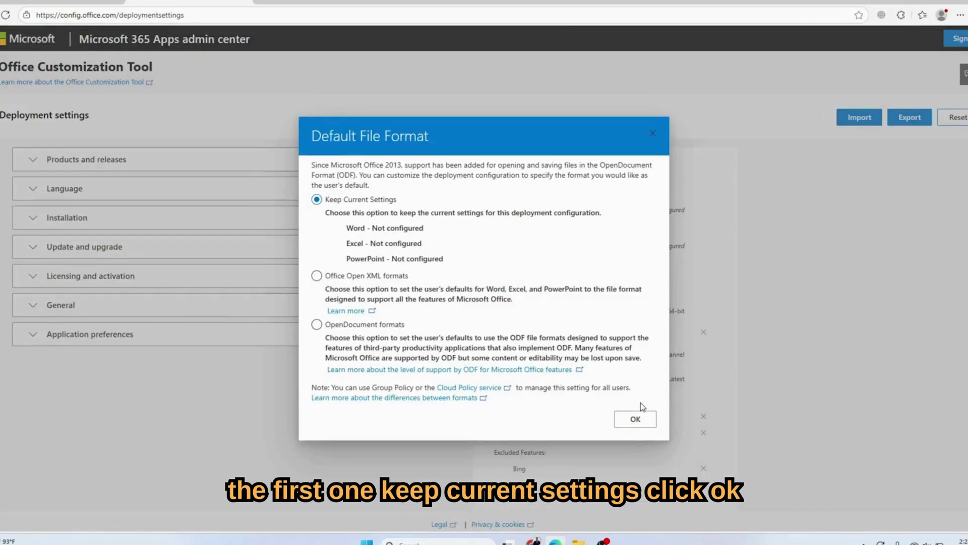
pyautogui.click(636, 419)
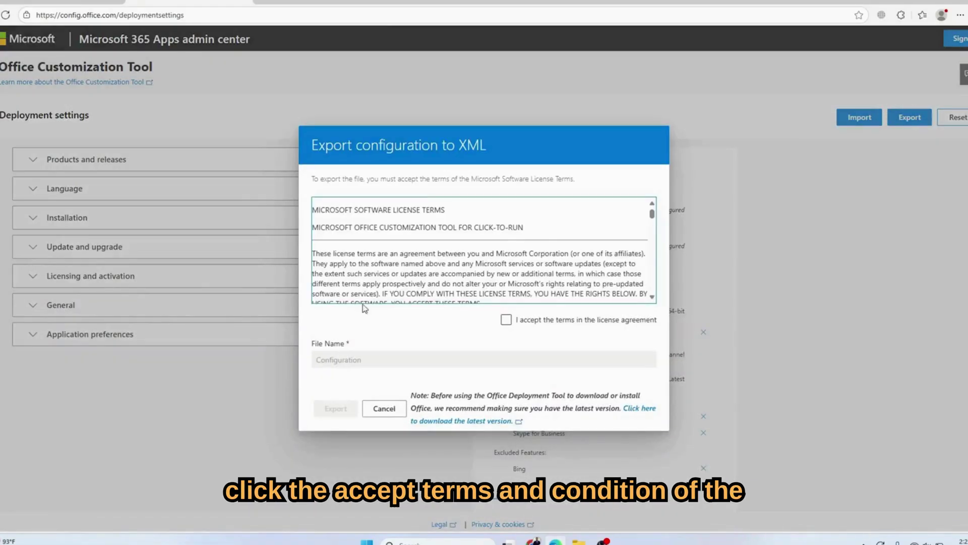
pyautogui.click(504, 319)
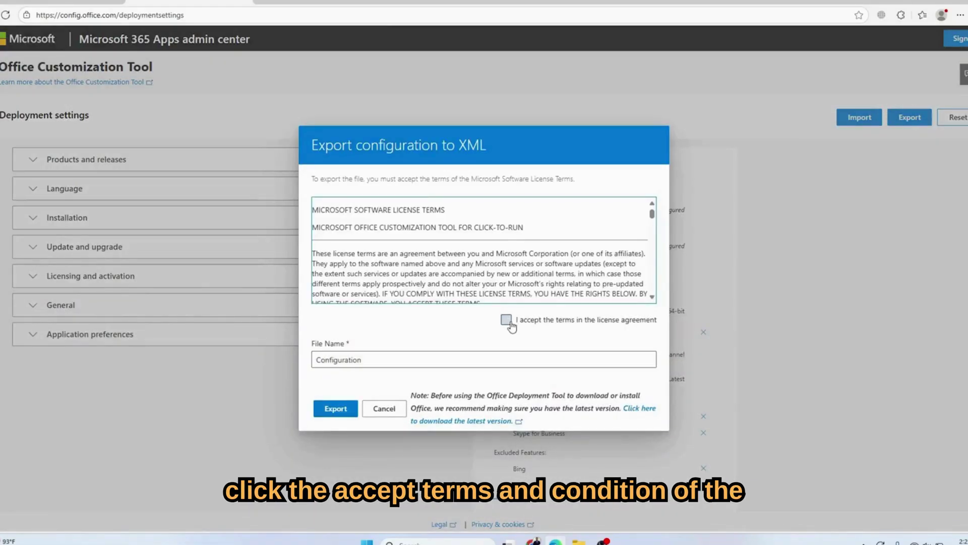
pyautogui.click(331, 412)
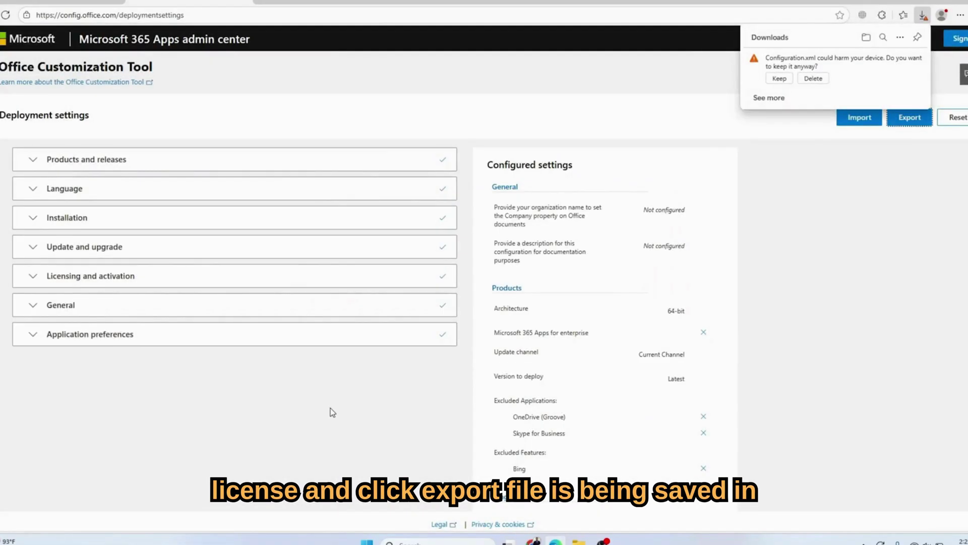
pyautogui.click(779, 78)
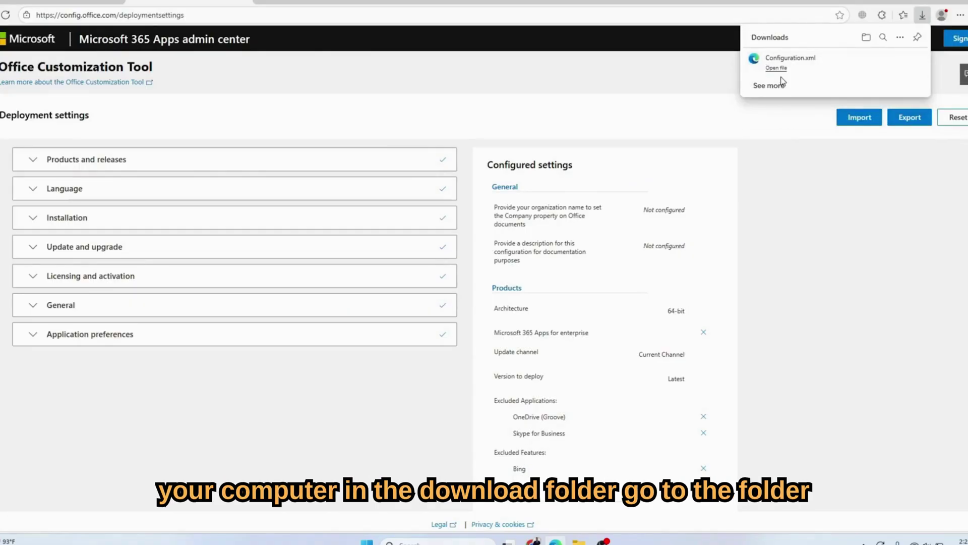
# Move the downloaded Configuration file from the Downloads folder to the Desktop.
pyautogui.click(901, 61)
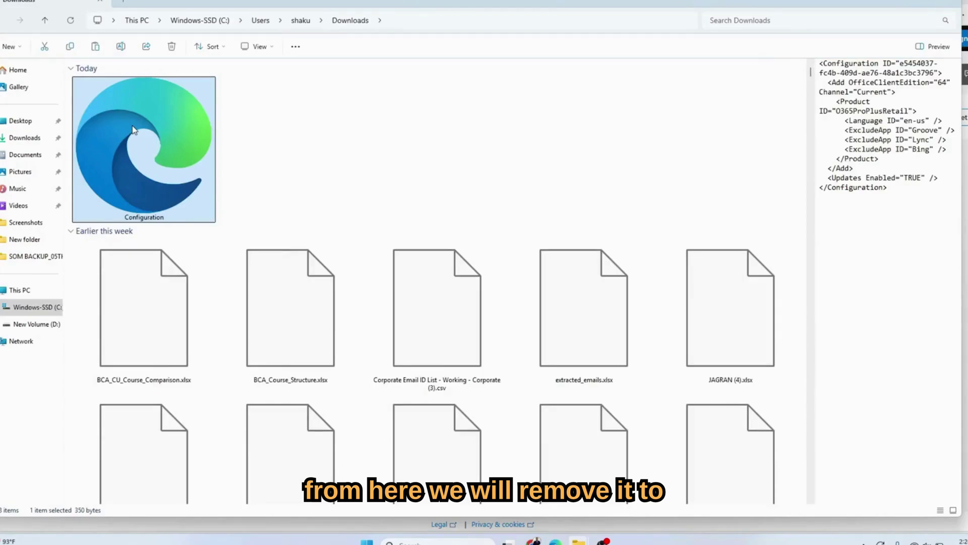
pyautogui.rightClick(133, 128)
pyautogui.click(159, 307)
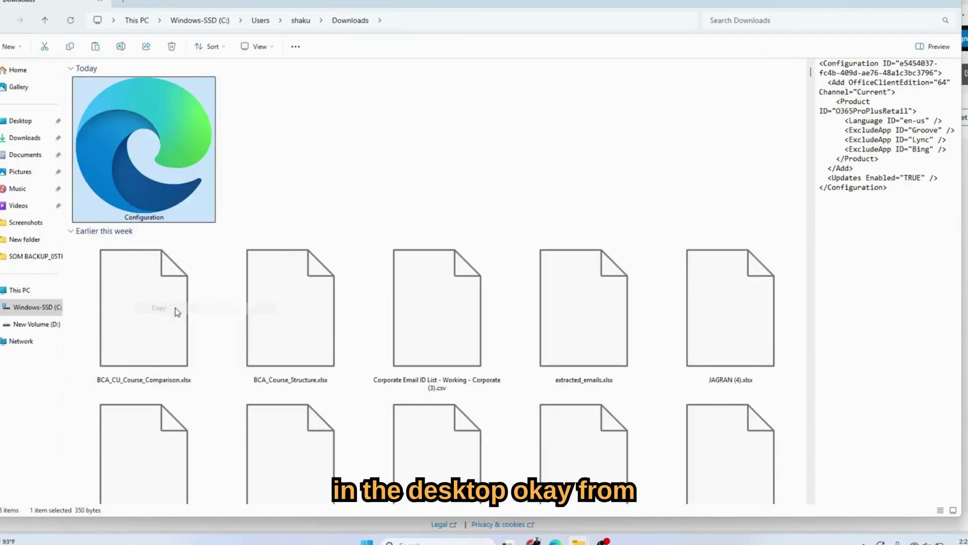
pyautogui.click(18, 121)
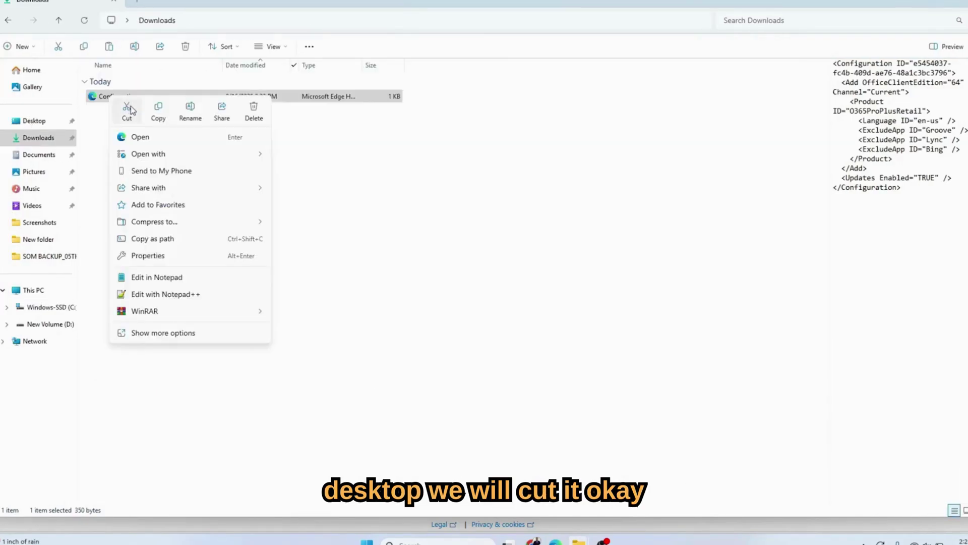
pyautogui.click(131, 106)
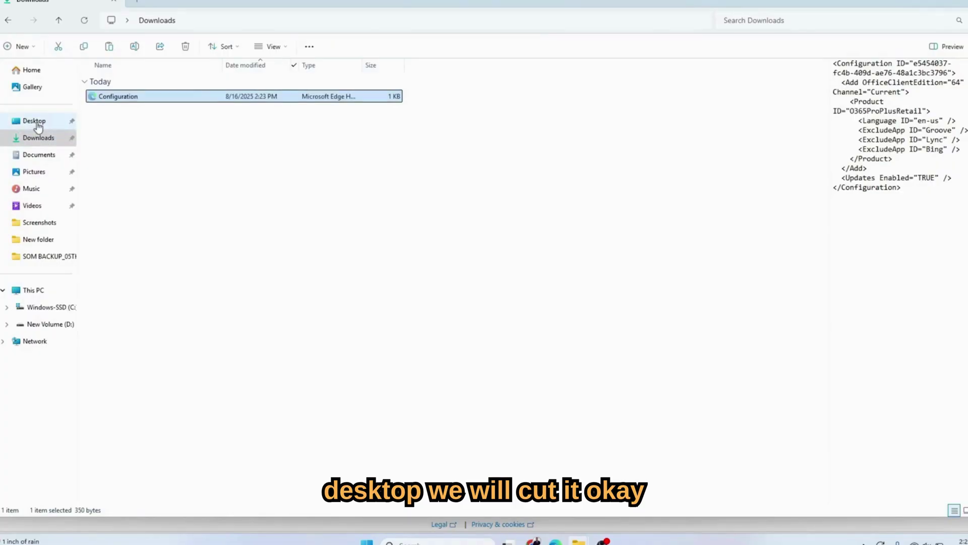
pyautogui.click(38, 124)
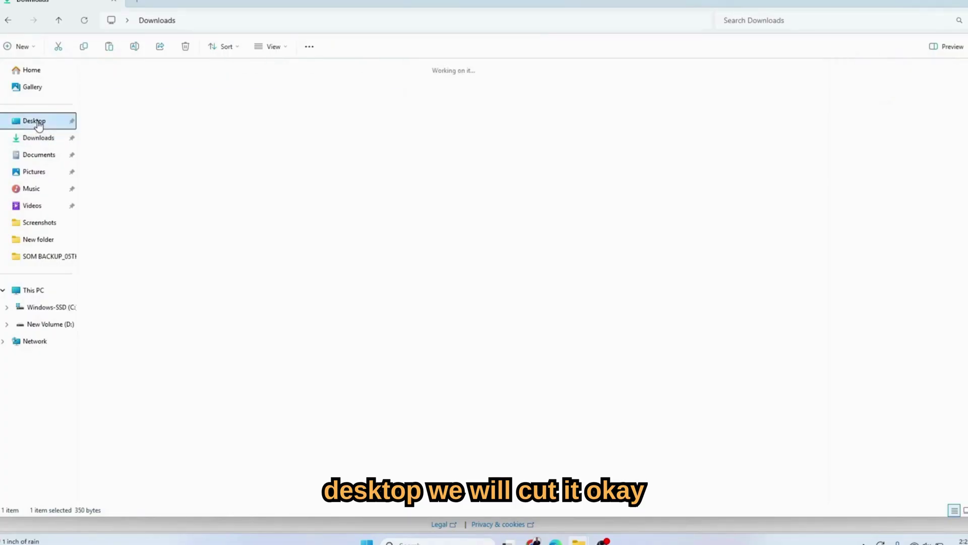
pyautogui.rightClick(330, 116)
pyautogui.click(342, 127)
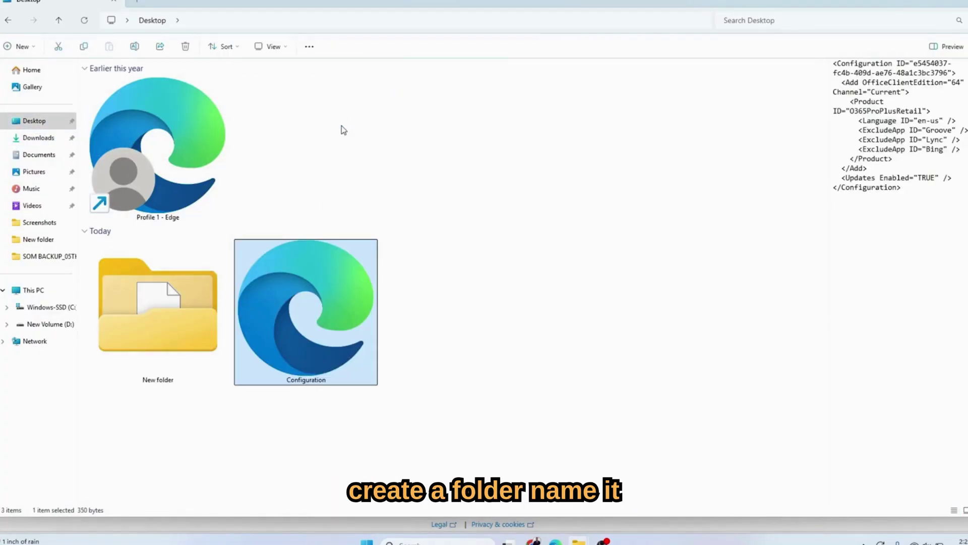
# Create a Desktop folder named 'Office 365' and drag Configuration into it.
pyautogui.rightClick(433, 299)
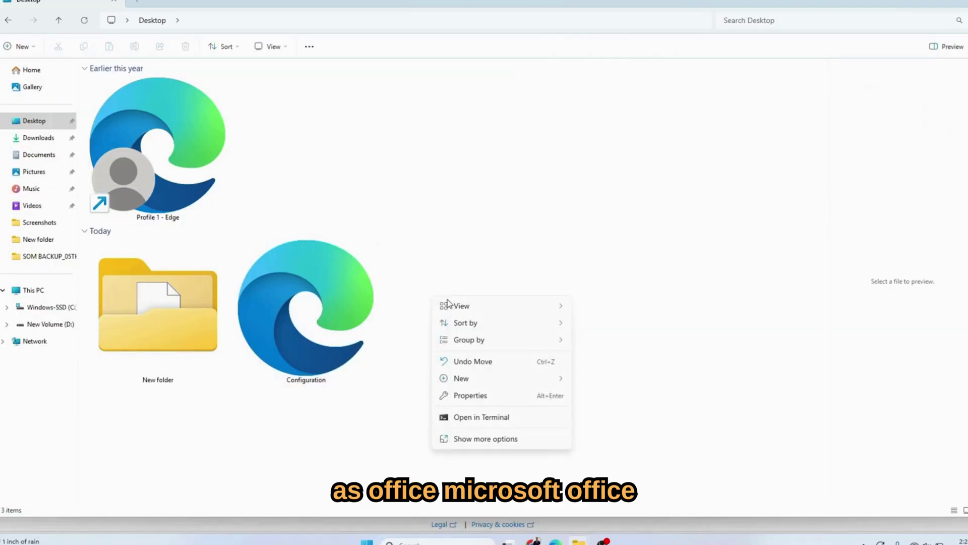
pyautogui.moveTo(494, 373)
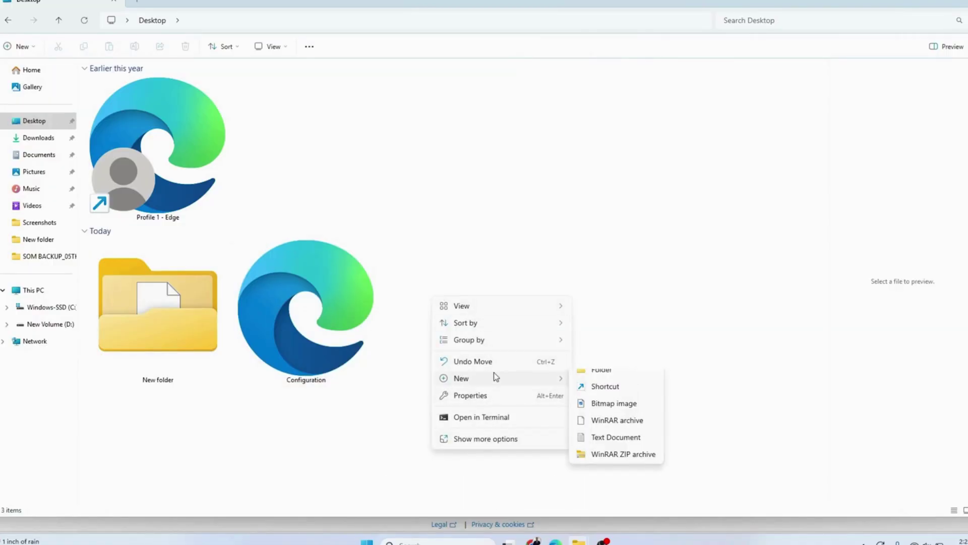
pyautogui.click(585, 379)
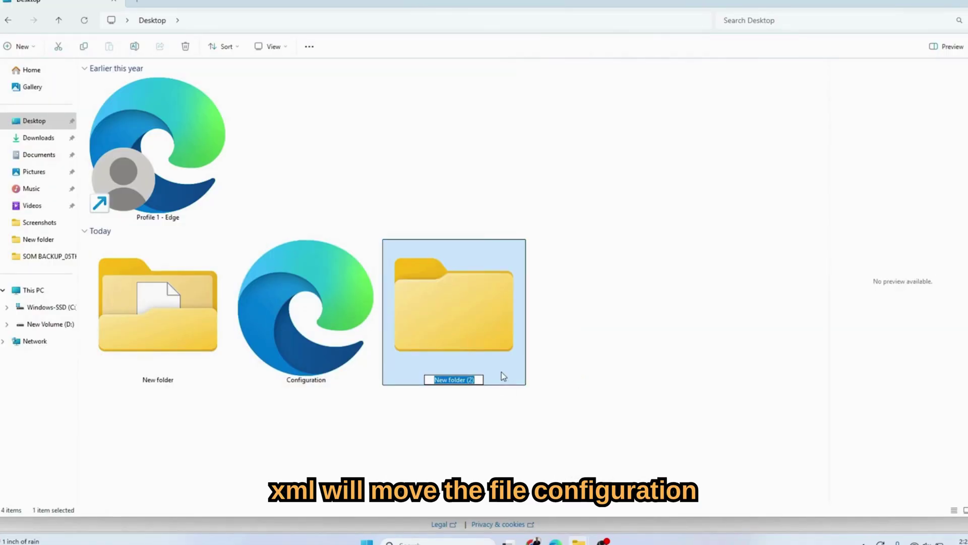
pyautogui.write('Offi')
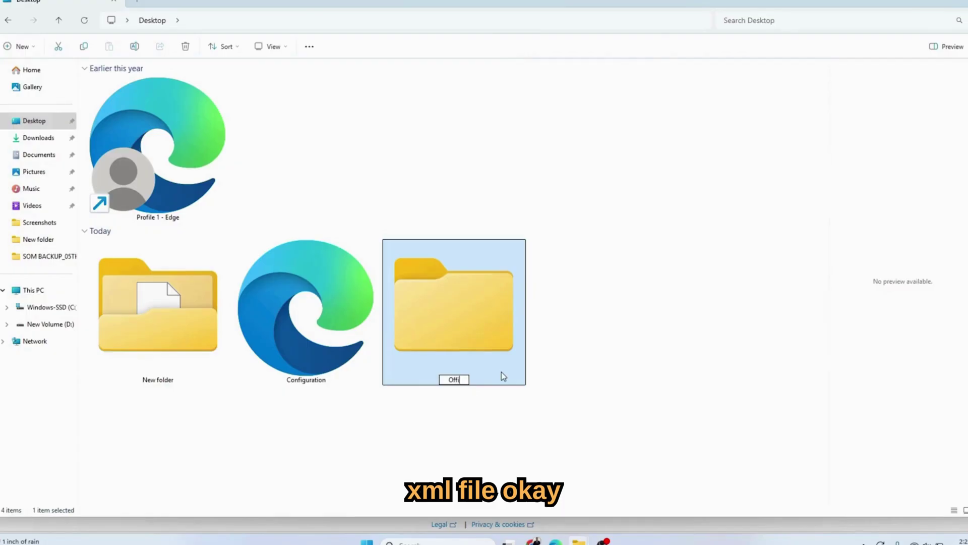
pyautogui.write('ce 365')
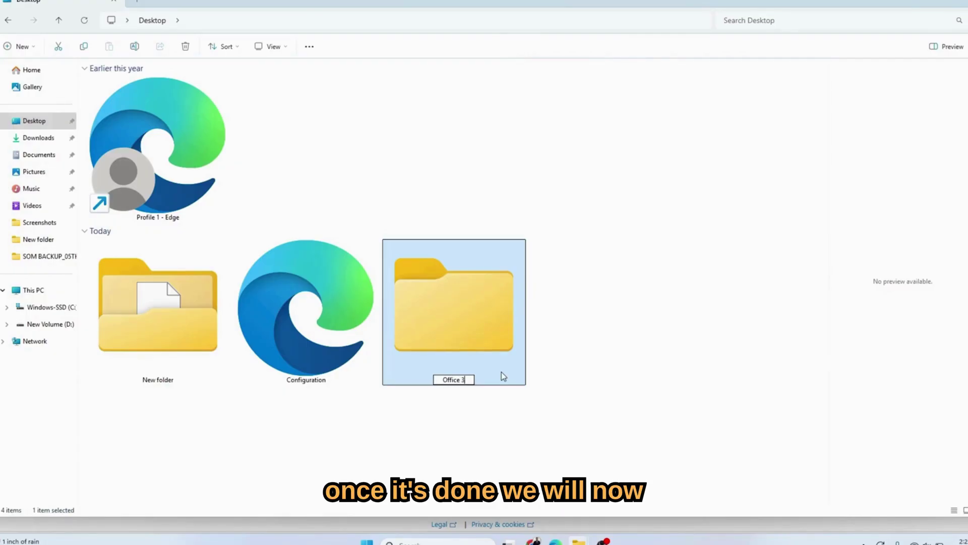
pyautogui.click(556, 327)
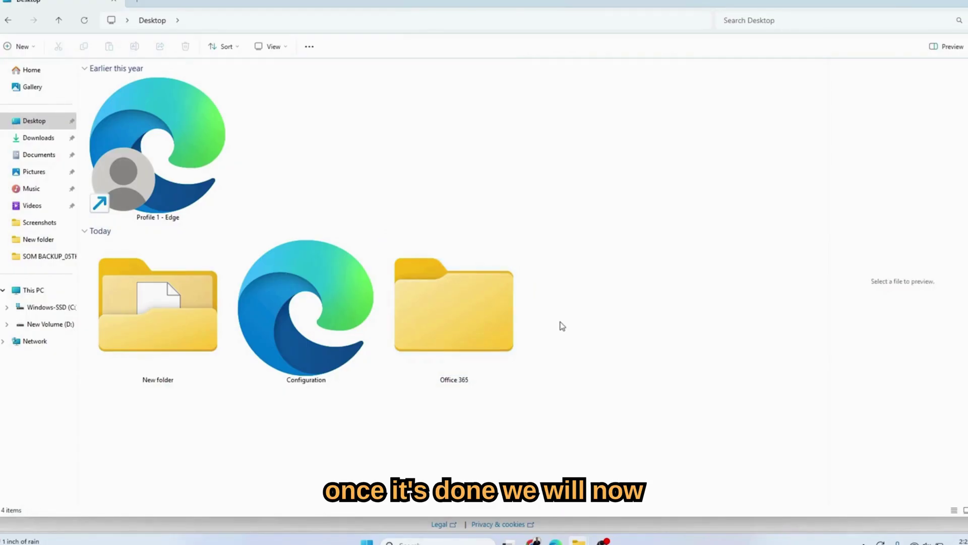
pyautogui.moveTo(347, 333); pyautogui.dragTo(439, 309)
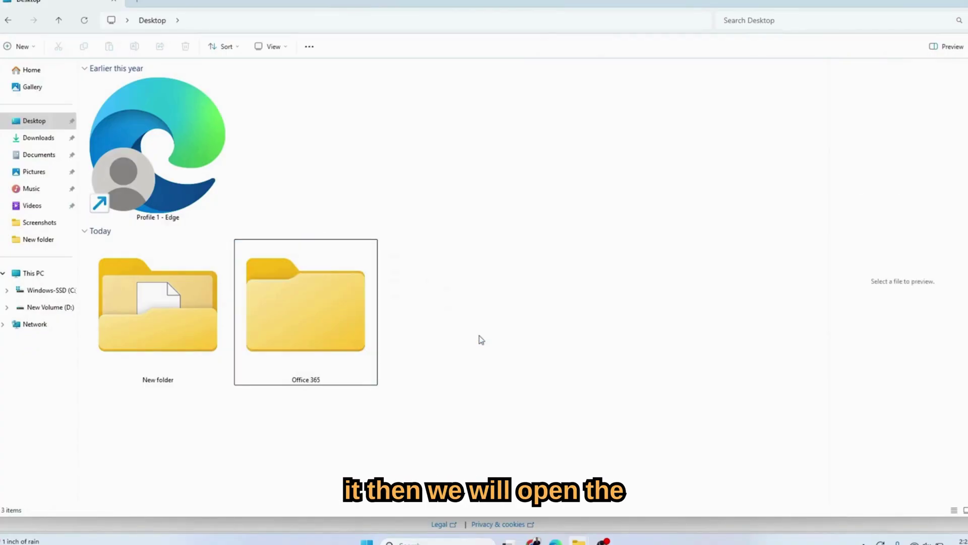
# In a new Edge tab, search Bing for 'office deployment tool'.
pyautogui.click(555, 540)
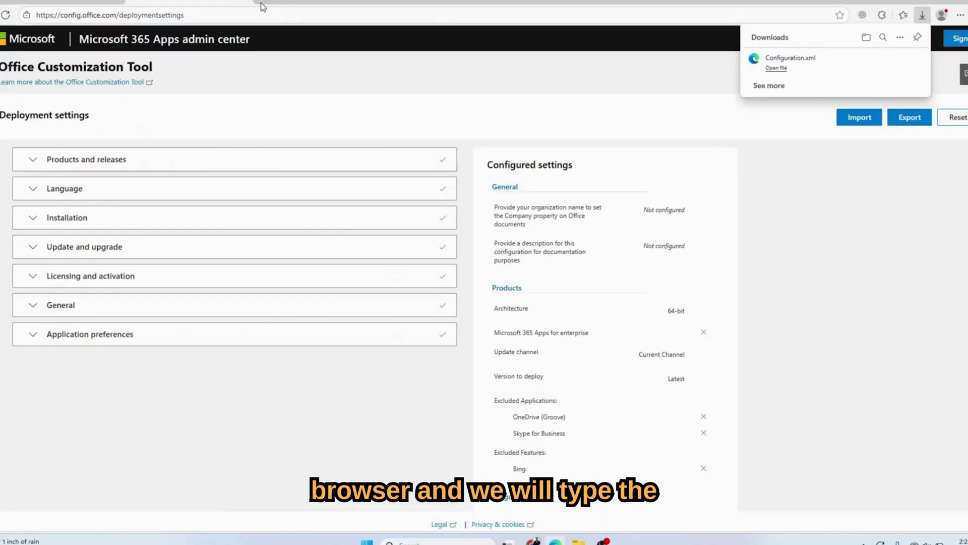
pyautogui.hotkey('ctrl', 't')
pyautogui.write('off')
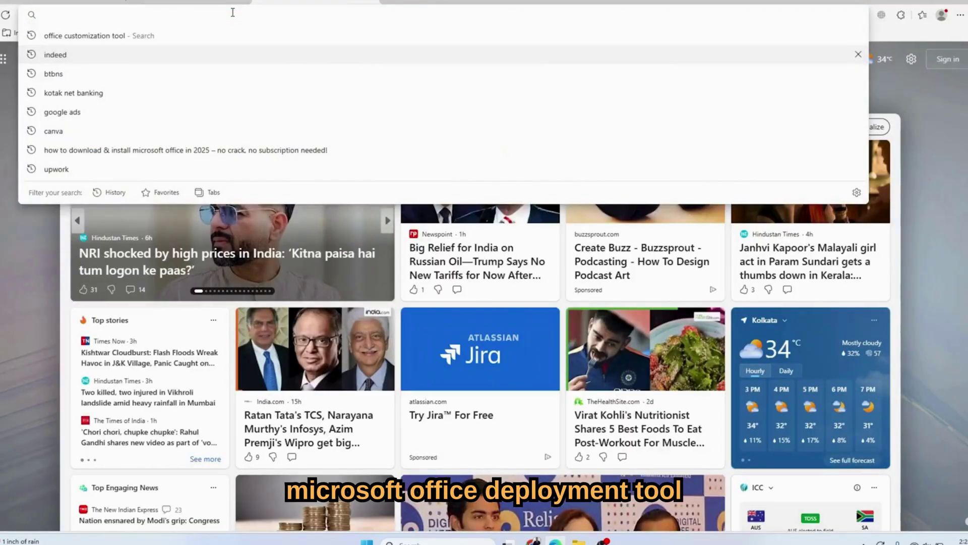
pyautogui.write('ice')
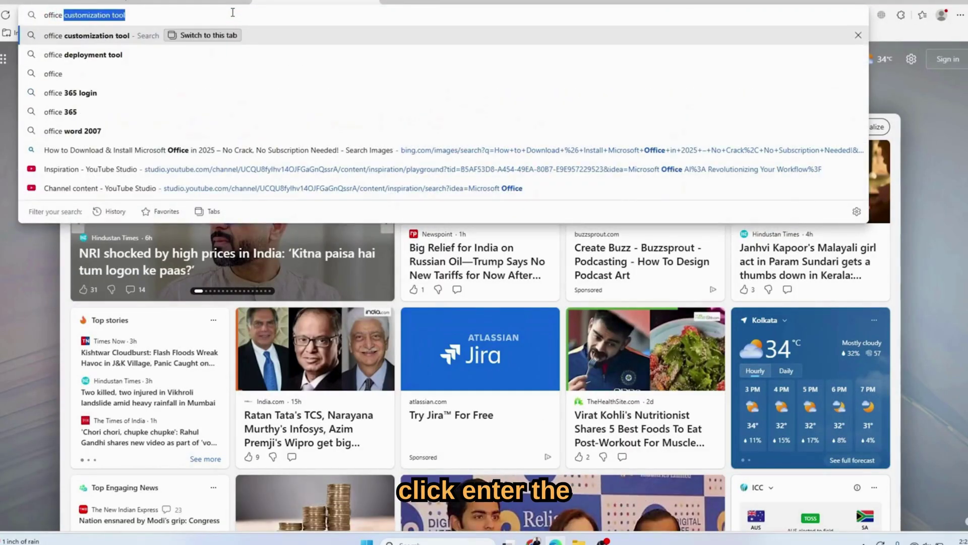
pyautogui.write(' de')
pyautogui.press('Return')
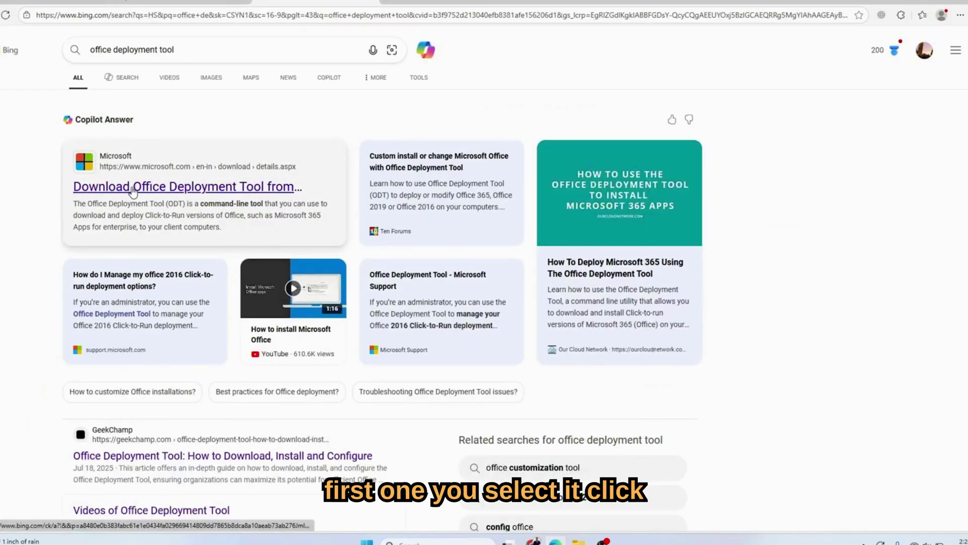
# Download officedeploymenttool_19029-20136.exe from the Microsoft Download Center and show it in its folder.
pyautogui.click(131, 187)
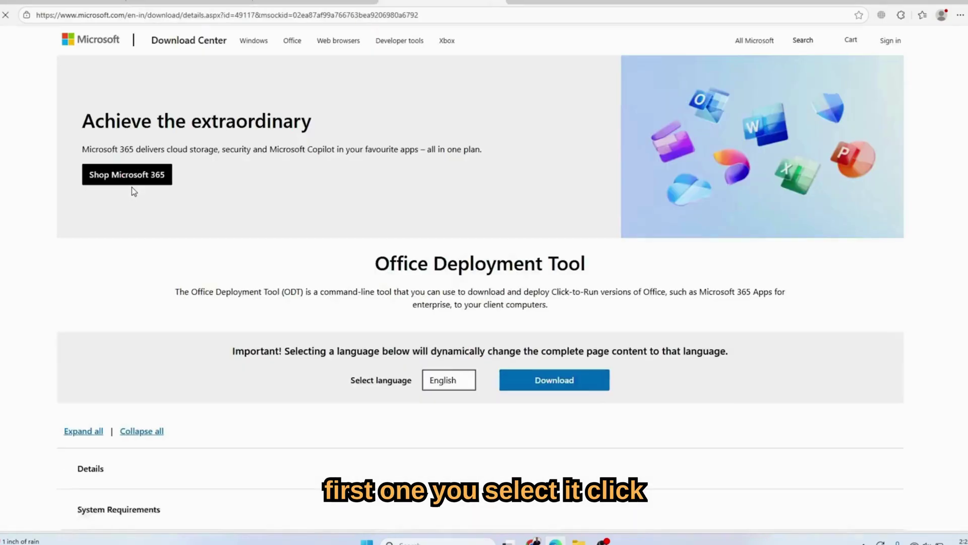
pyautogui.click(556, 382)
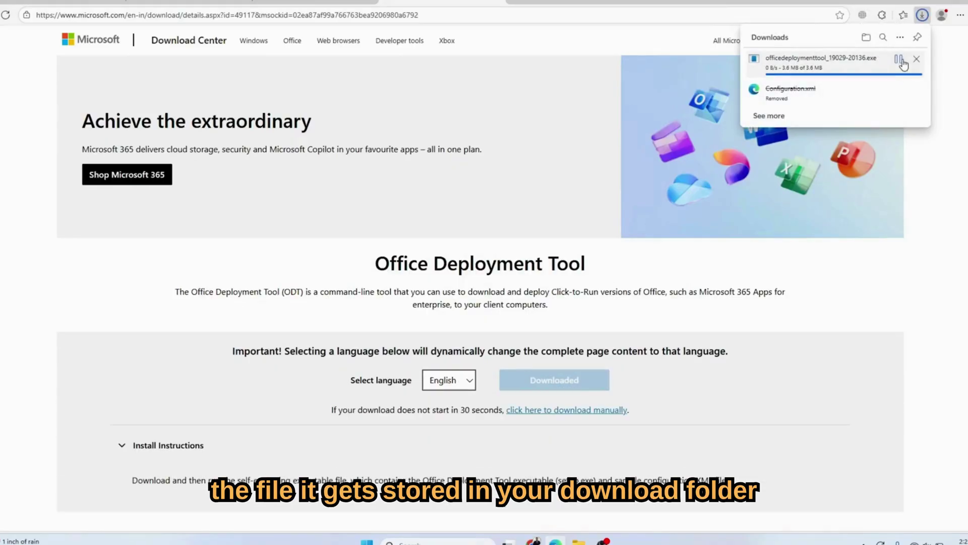
pyautogui.click(898, 60)
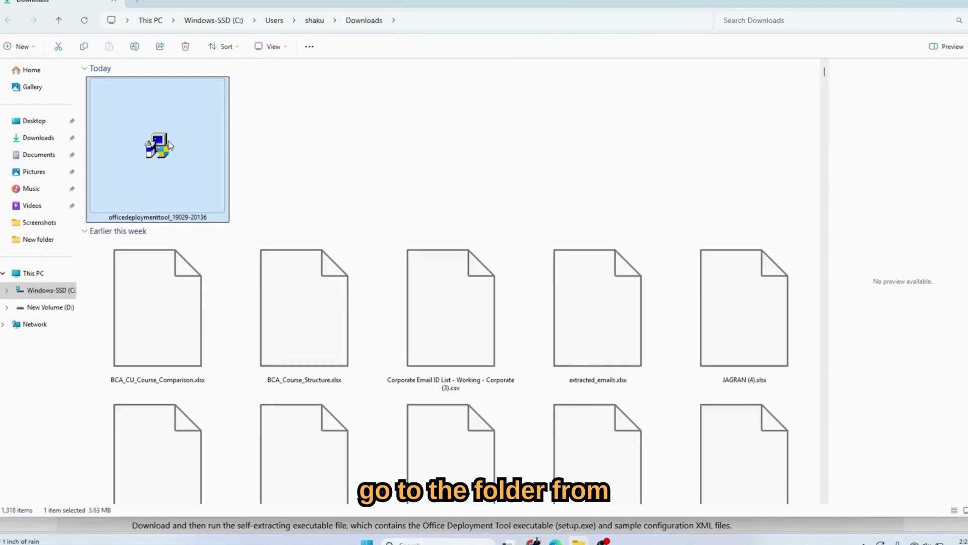
pyautogui.rightClick(170, 146)
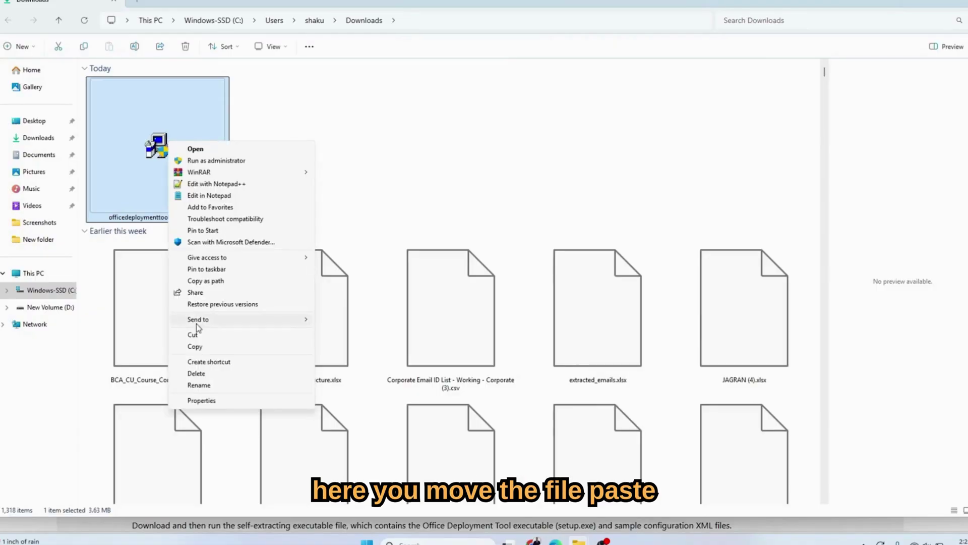
pyautogui.click(195, 346)
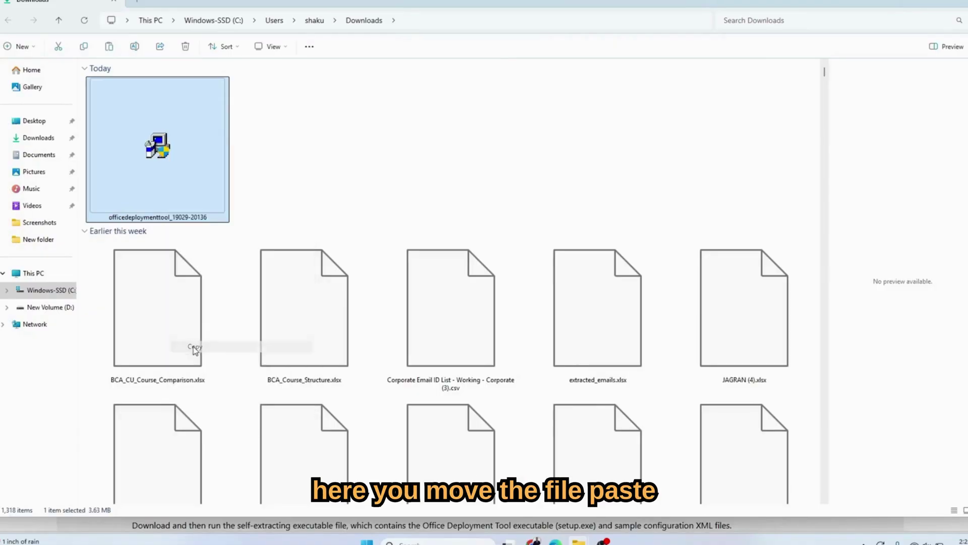
pyautogui.click(37, 125)
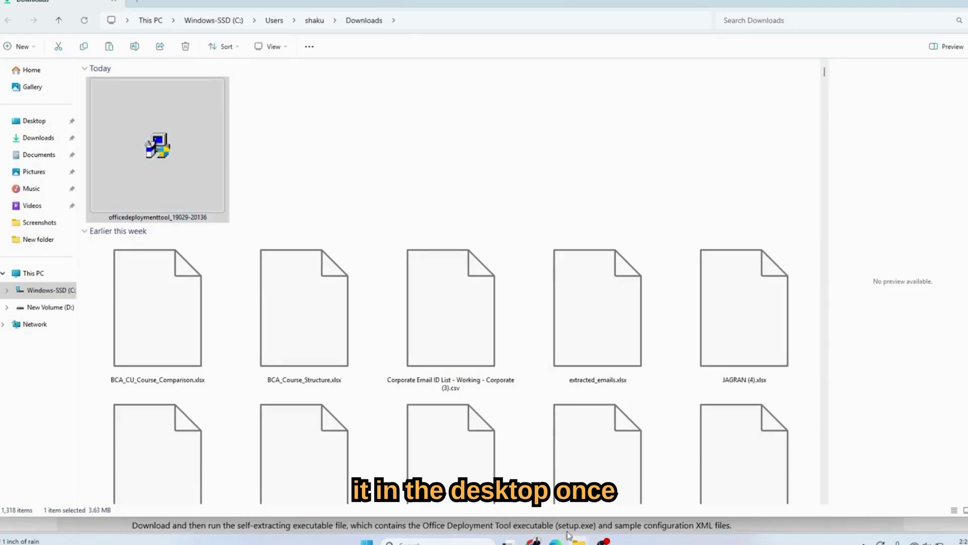
pyautogui.moveTo(578, 541)
pyautogui.click(424, 483)
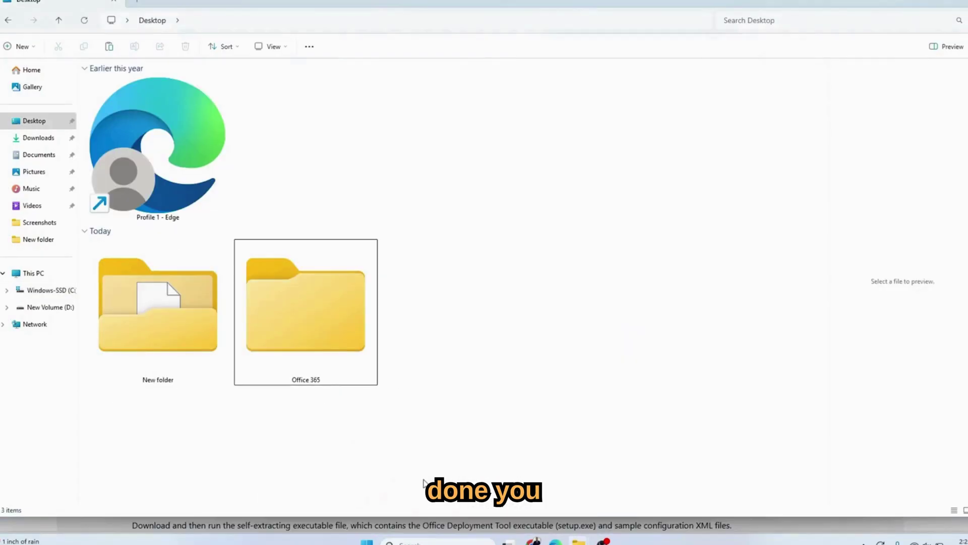
pyautogui.doubleClick(321, 323)
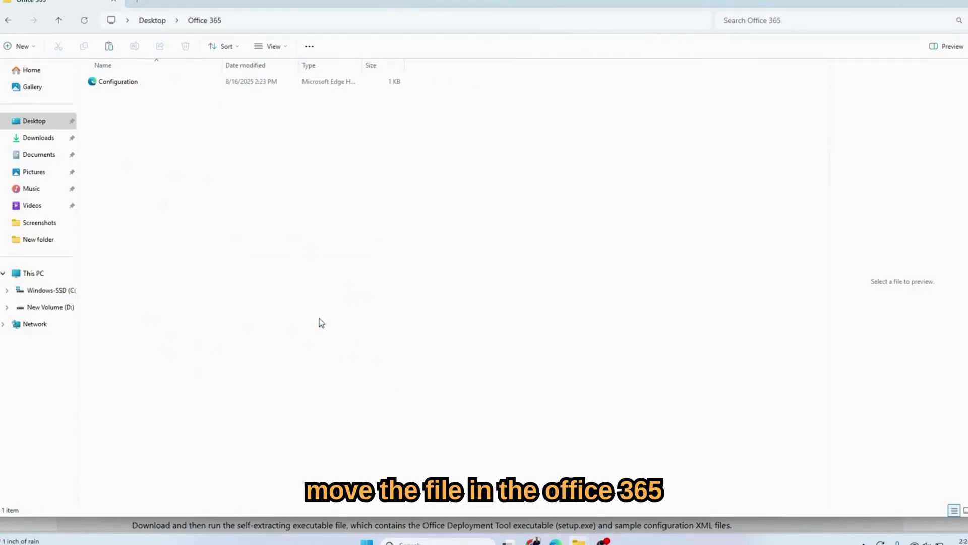
pyautogui.rightClick(282, 187)
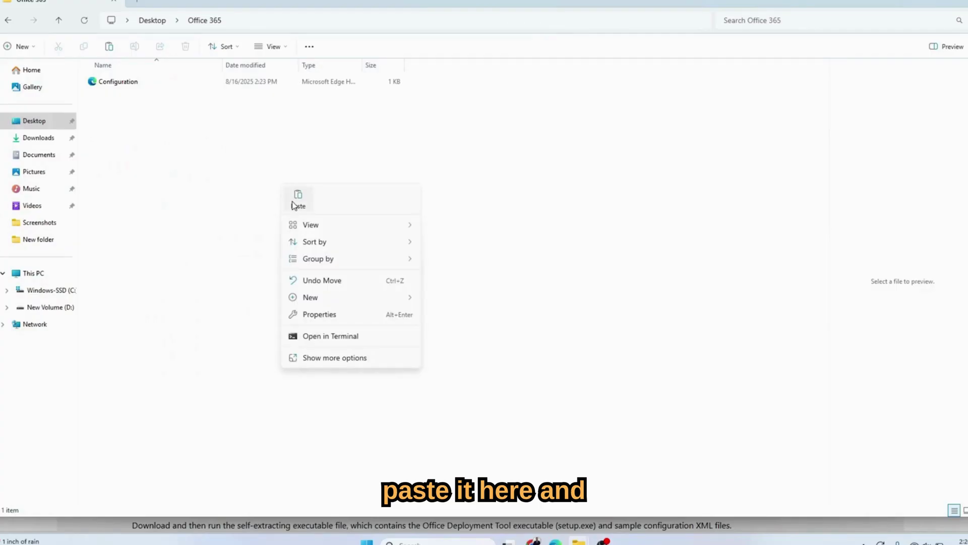
pyautogui.click(298, 199)
pyautogui.click(292, 202)
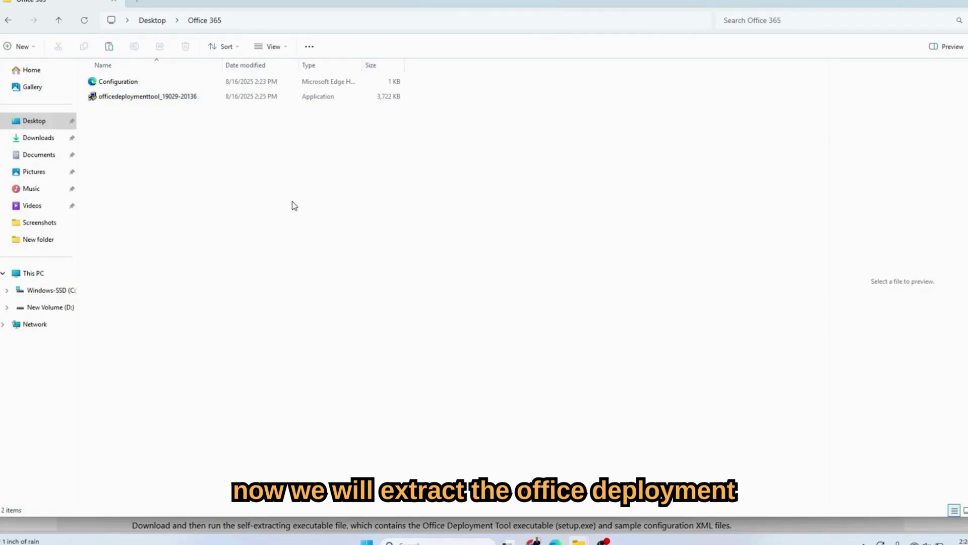
# Run the officedeploymenttool installer, accept the license terms and extract its files into Desktop\Office 365.
pyautogui.click(116, 98)
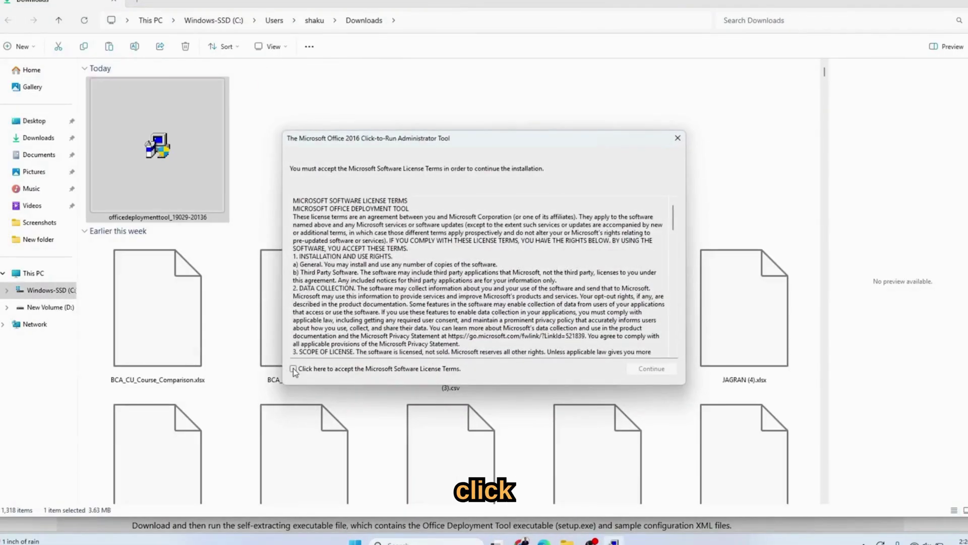
pyautogui.click(293, 368)
pyautogui.click(663, 366)
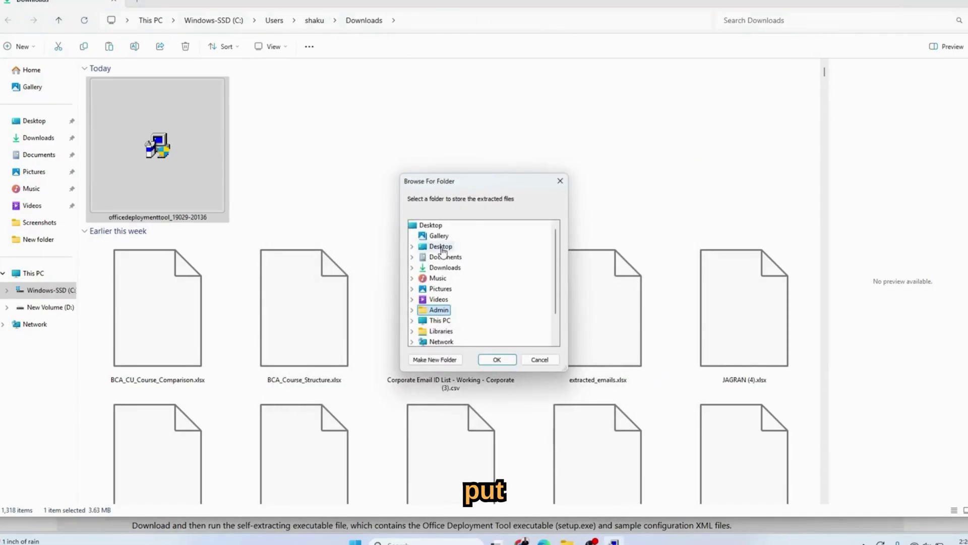
pyautogui.click(412, 246)
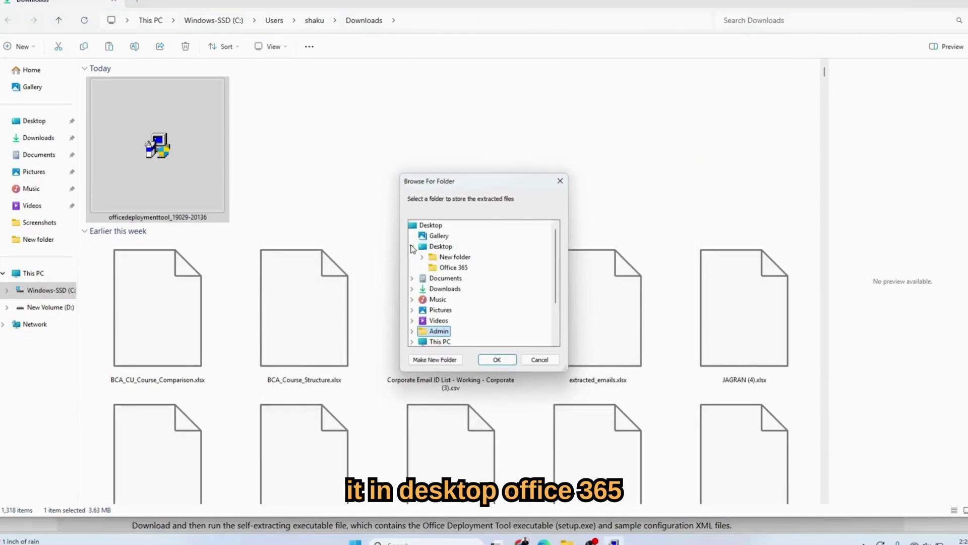
pyautogui.click(432, 268)
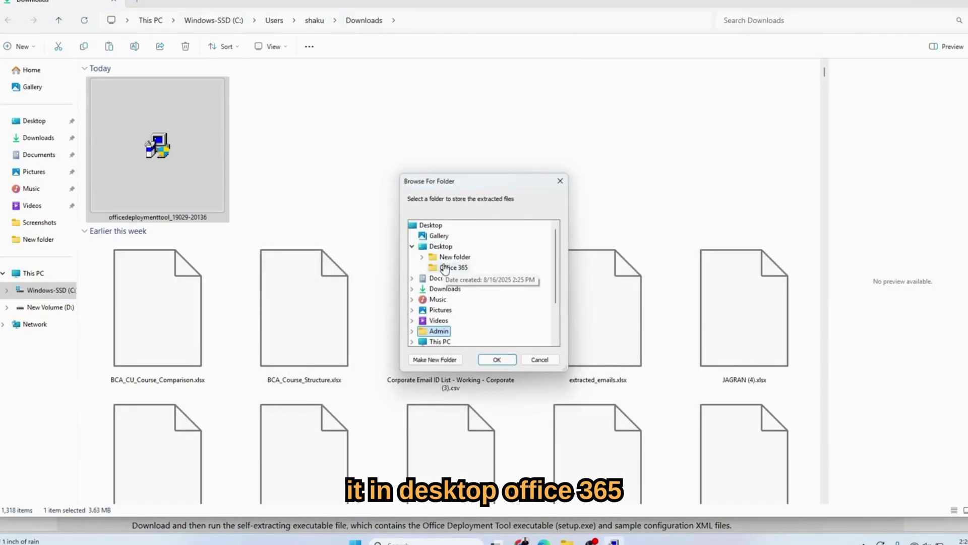
pyautogui.click(501, 359)
pyautogui.click(548, 302)
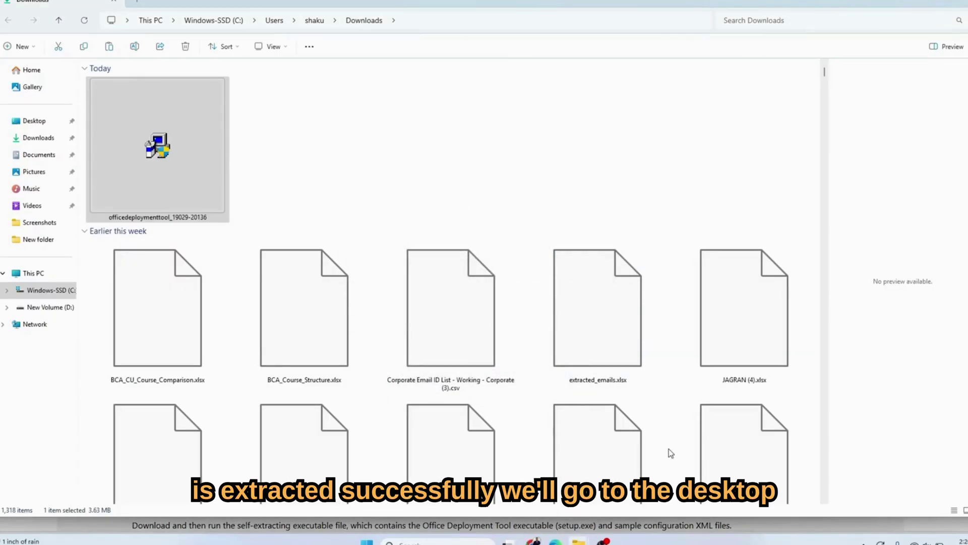
pyautogui.moveTo(578, 542)
pyautogui.click(406, 485)
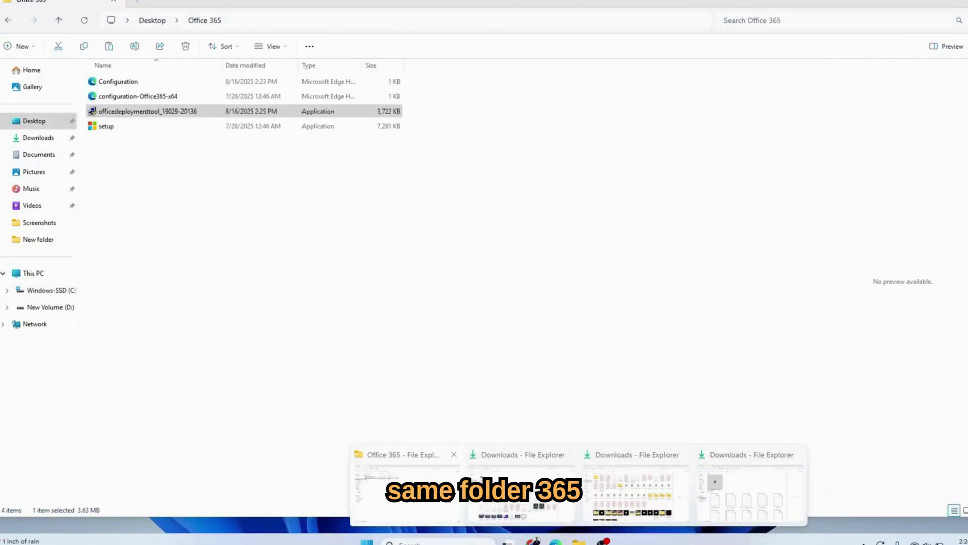
pyautogui.click(205, 180)
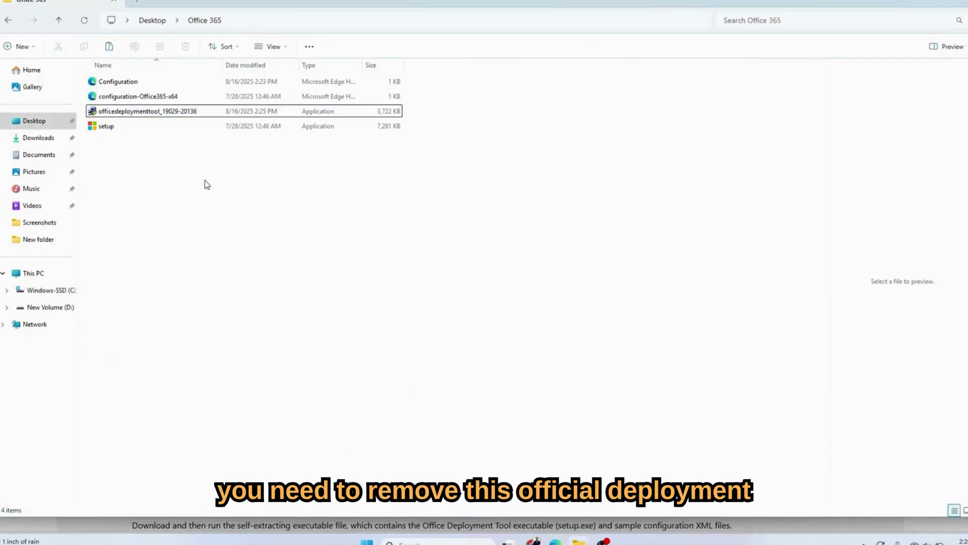
pyautogui.click(170, 116)
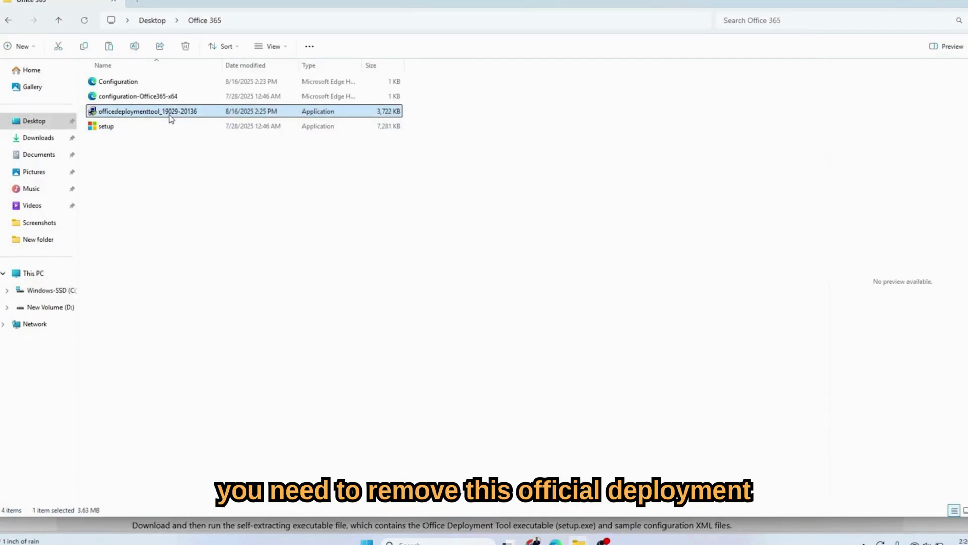
pyautogui.press('Delete')
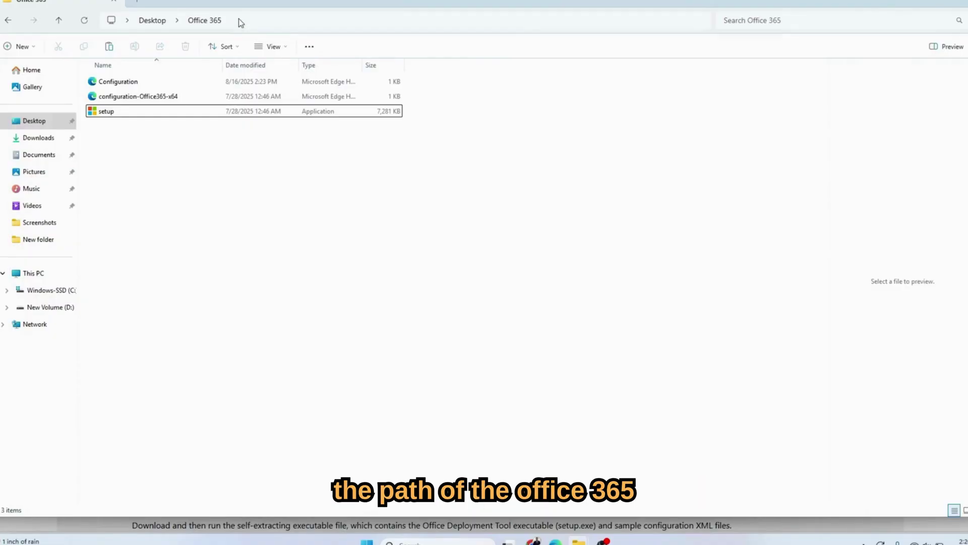
# Copy the Office 365 folder from the Desktop and paste it onto the Windows-SSD (C:) drive.
pyautogui.click(157, 22)
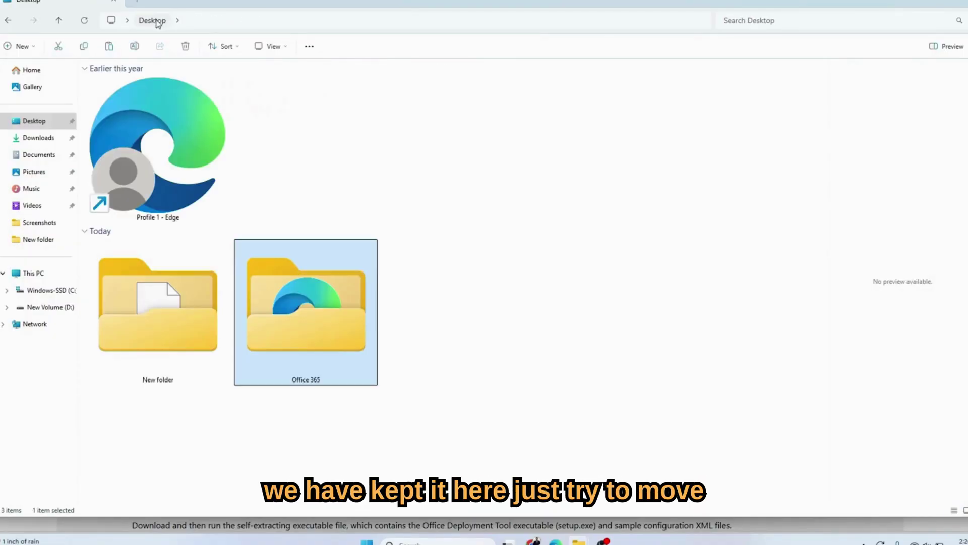
pyautogui.rightClick(287, 289)
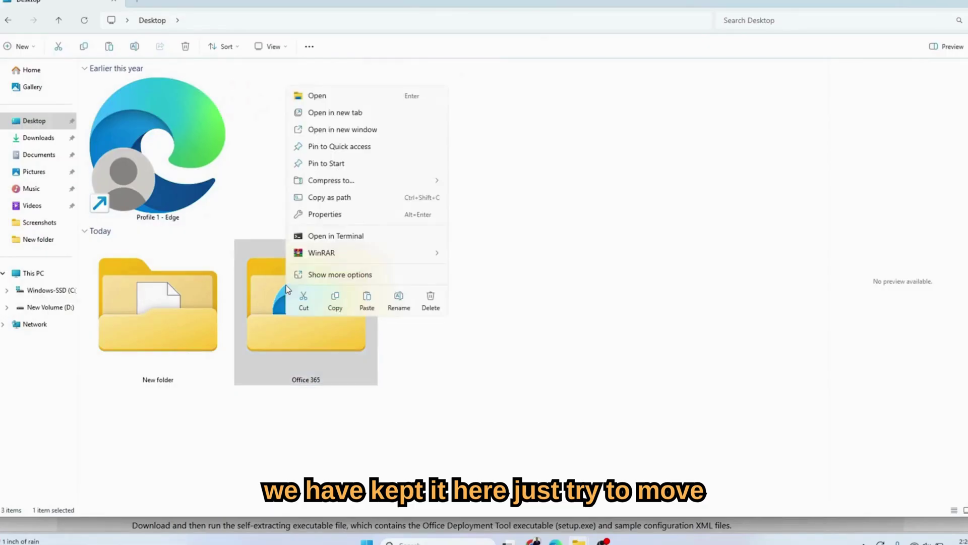
pyautogui.click(335, 302)
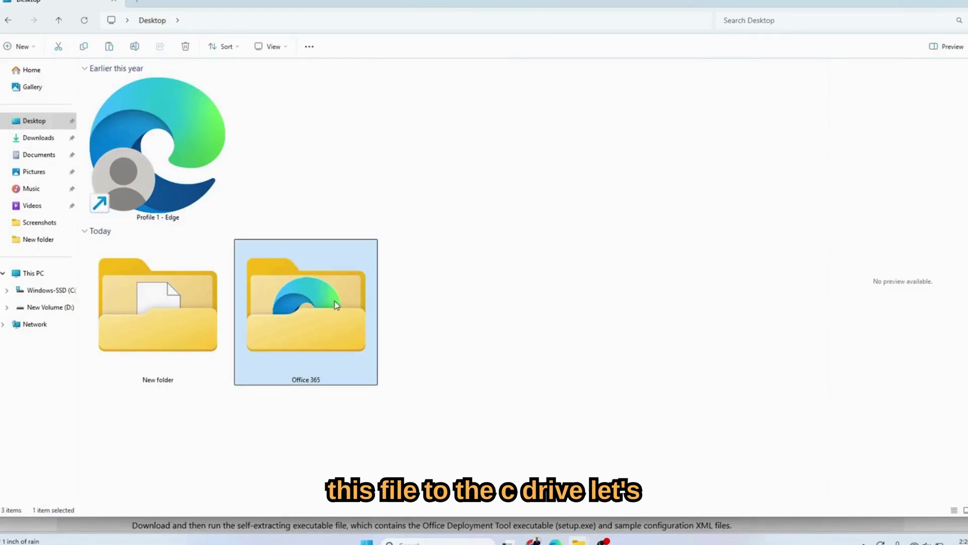
pyautogui.click(44, 291)
pyautogui.rightClick(572, 246)
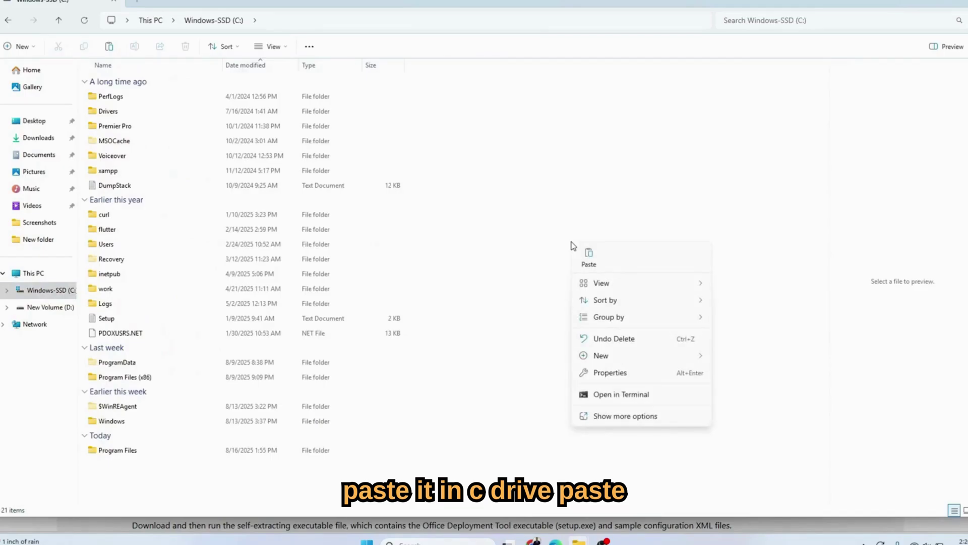
pyautogui.click(588, 259)
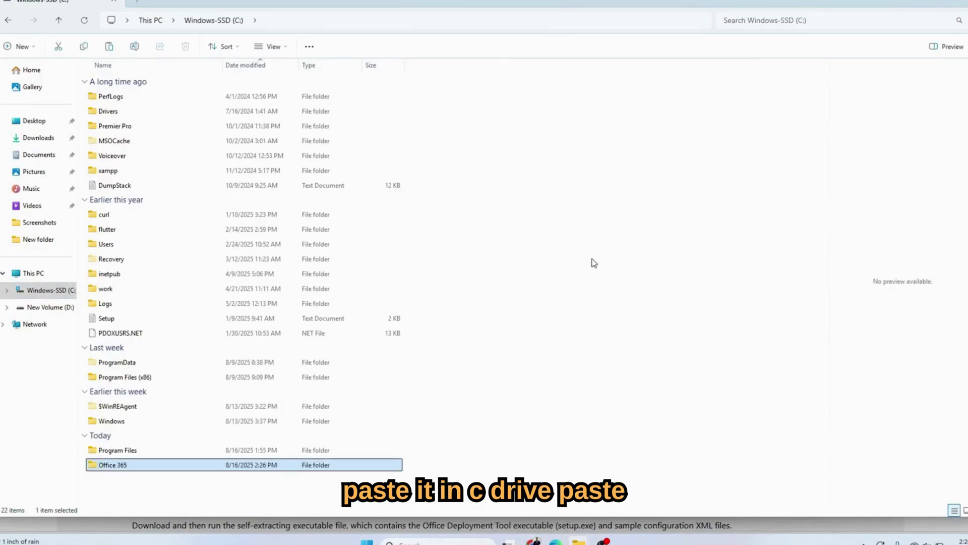
pyautogui.click(601, 425)
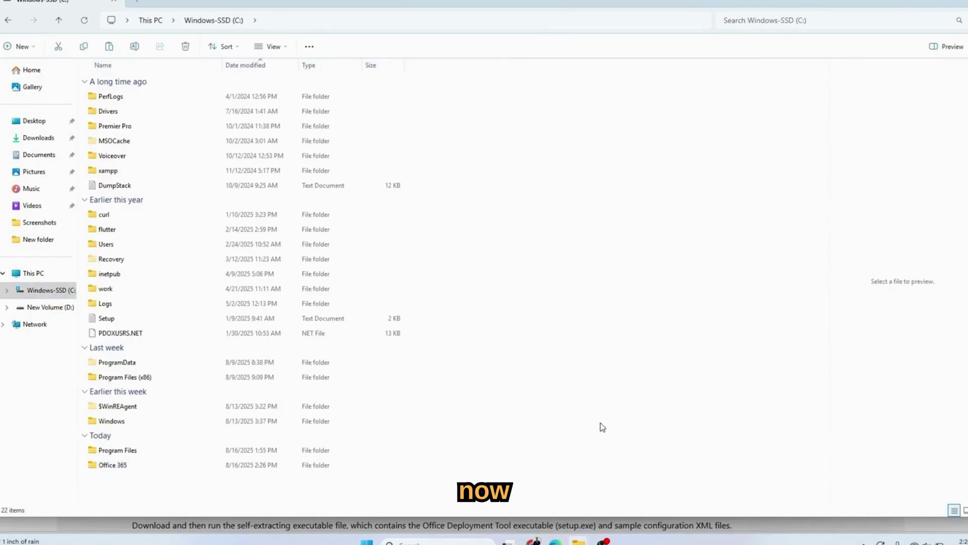
# Open C:\Office 365 and copy its folder path from the address bar.
pyautogui.click(304, 19)
pyautogui.doubleClick(115, 464)
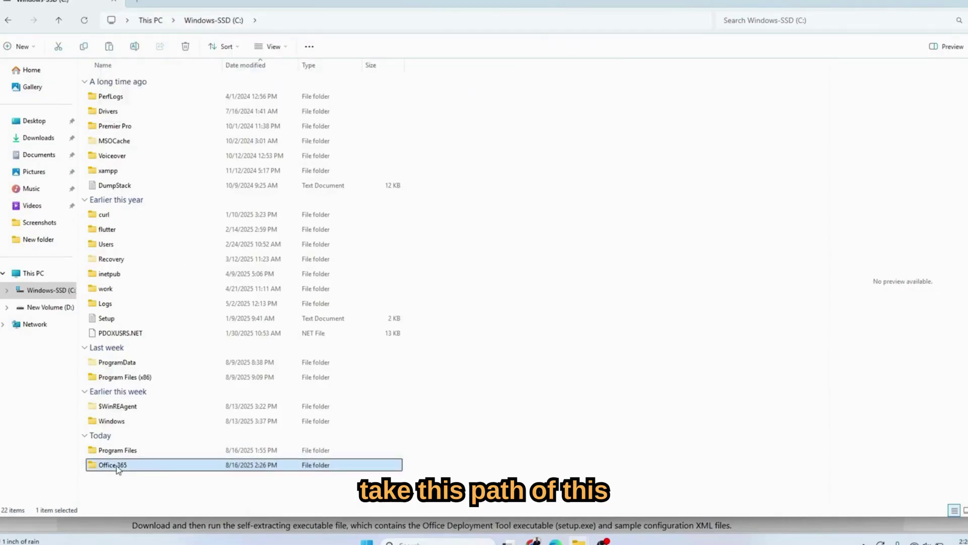
pyautogui.click(340, 20)
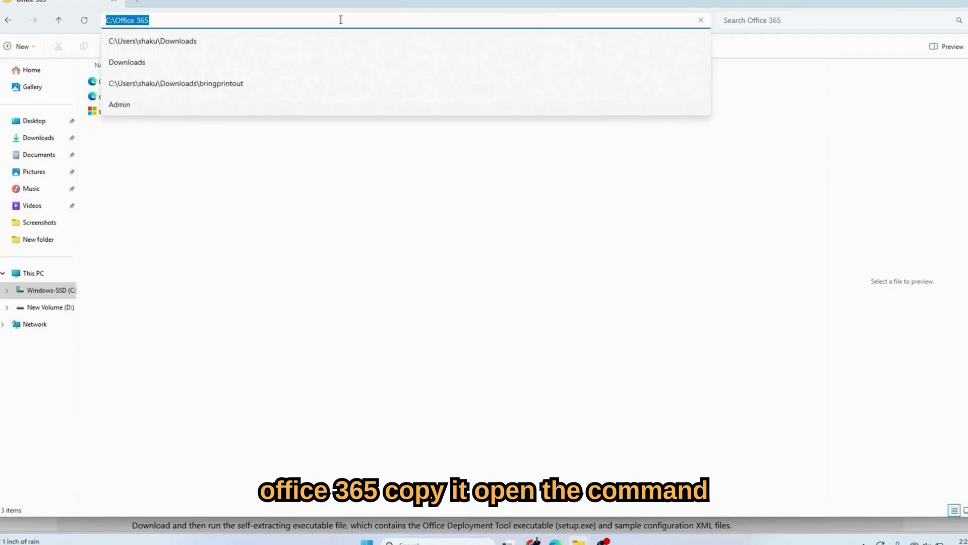
pyautogui.click(366, 318)
# Start Command Prompt as administrator and change directory to C:\Office 365.
pyautogui.click(400, 542)
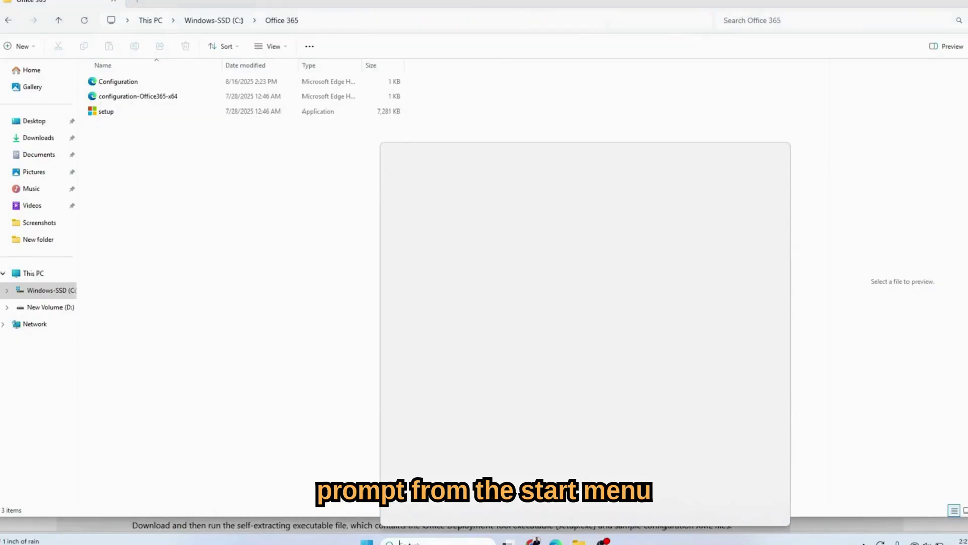
pyautogui.write('cmd')
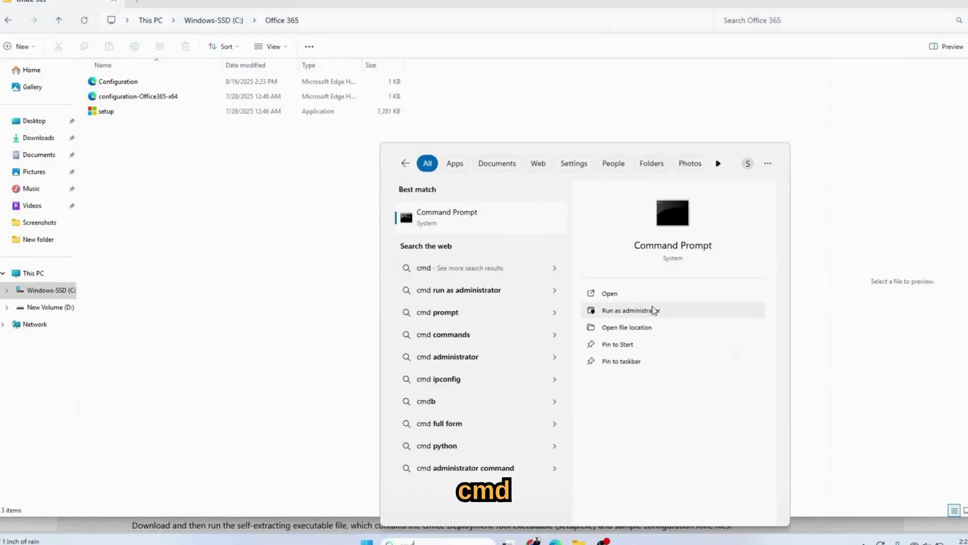
pyautogui.click(653, 310)
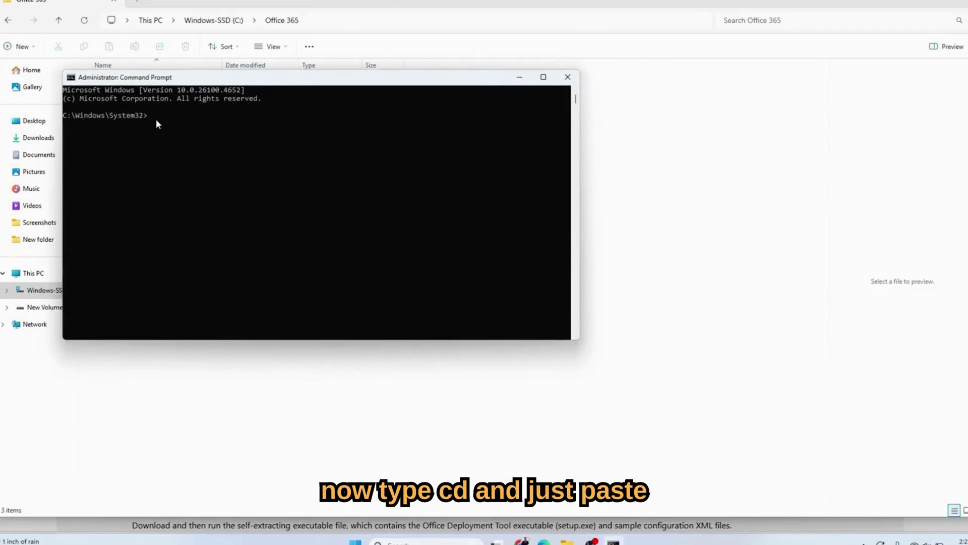
pyautogui.write('cd')
pyautogui.hotkey('ctrl', 'v')
pyautogui.press('Return')
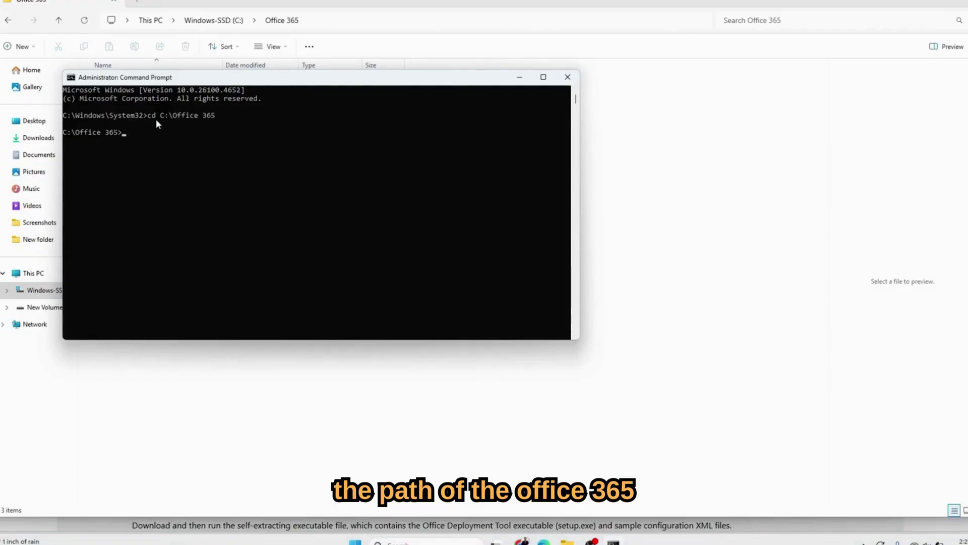
# Enter the command setup.exe /configure Configuration.xml.
pyautogui.write('setup')
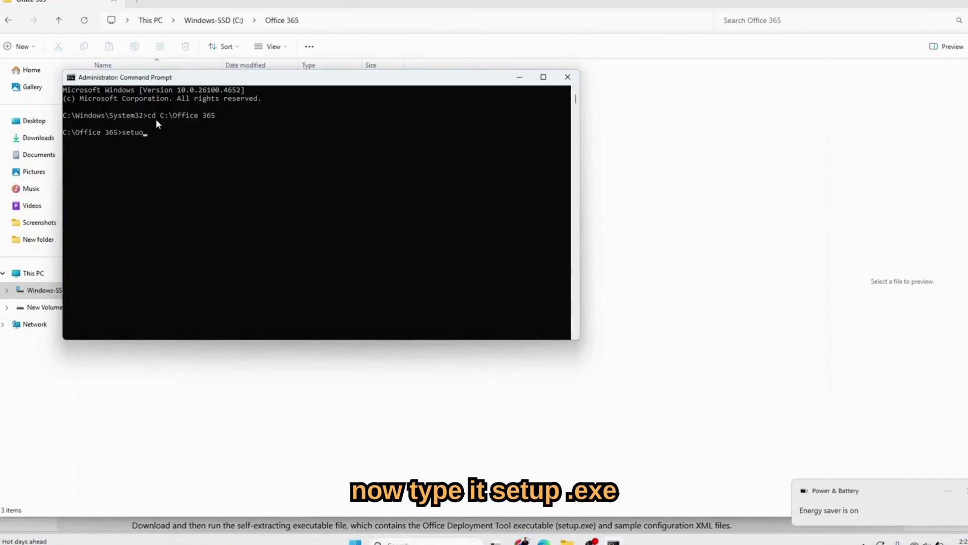
pyautogui.write('.exe')
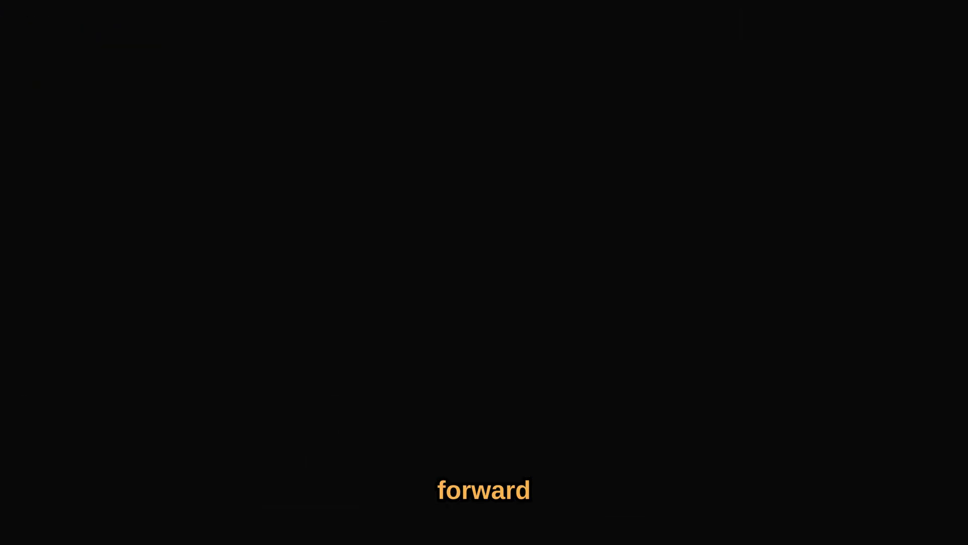
pyautogui.write('/')
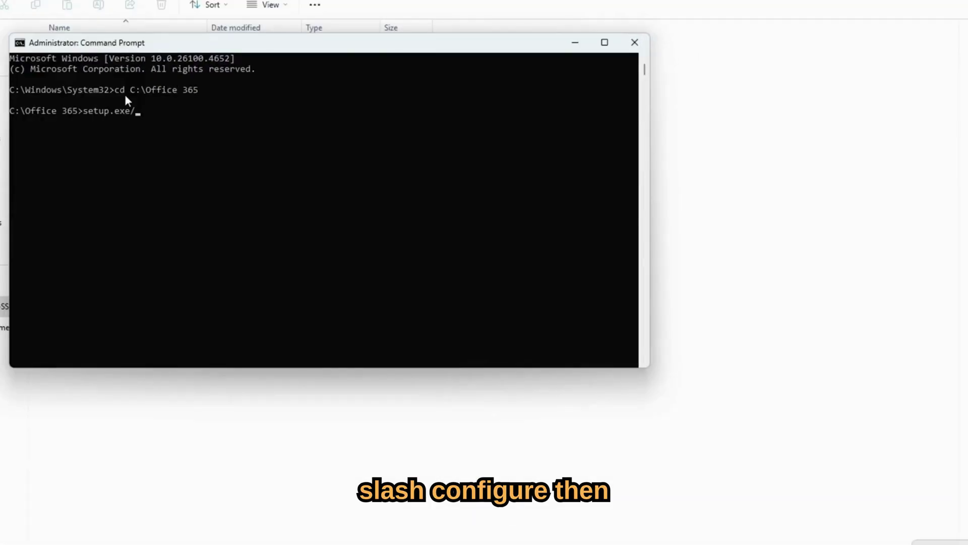
pyautogui.write('configure')
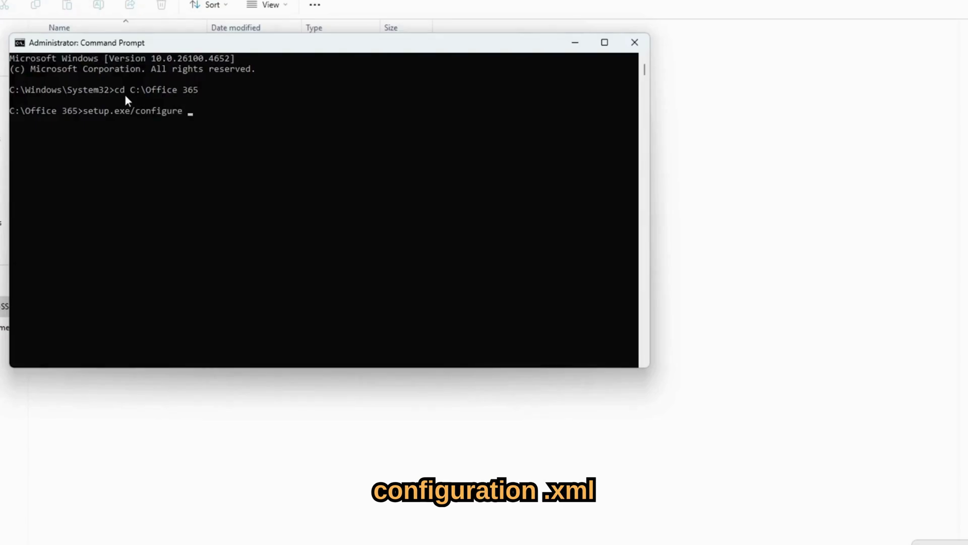
pyautogui.write(' Con')
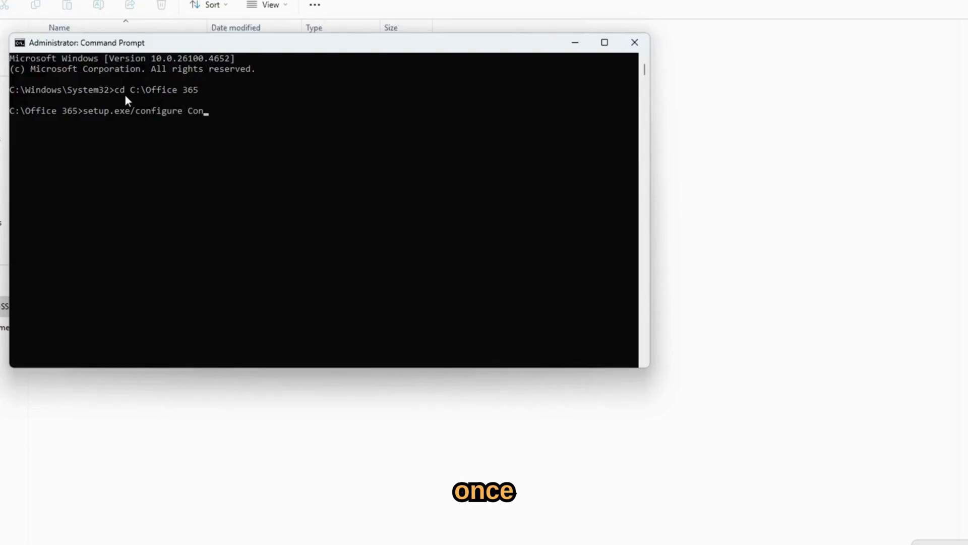
pyautogui.write('figurati')
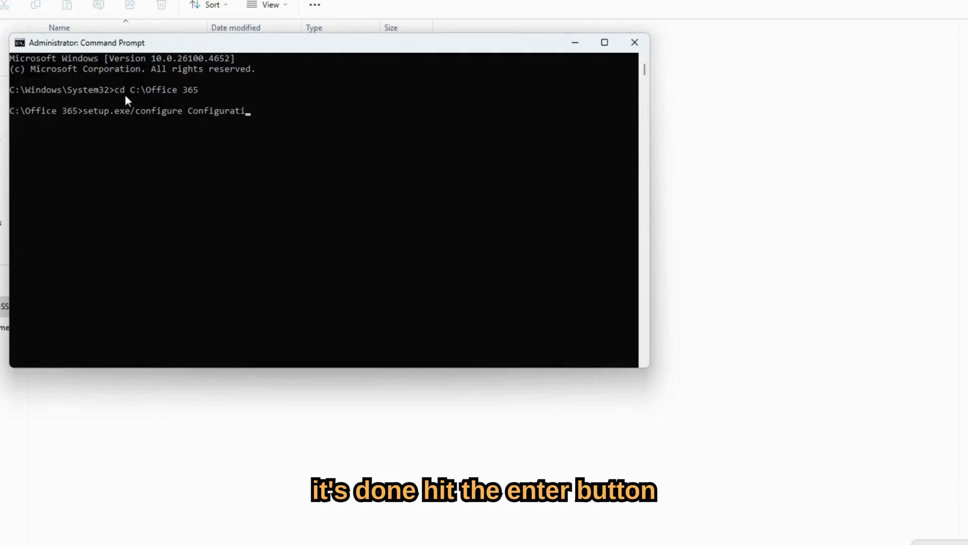
pyautogui.write('on.xml')
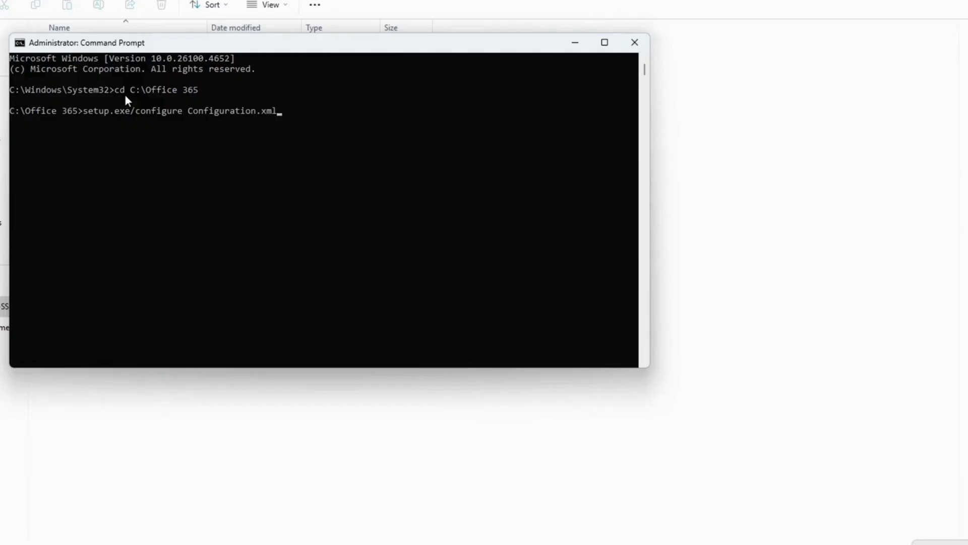
# Run the setup configure command, let Microsoft 365 finish installing, and dismiss the completion notification.
pyautogui.press('Return')
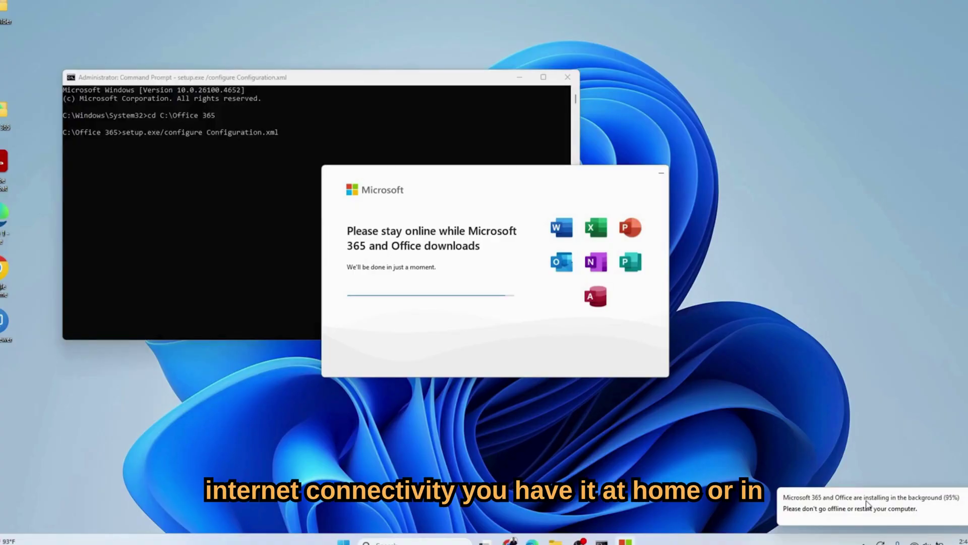
pyautogui.click(867, 505)
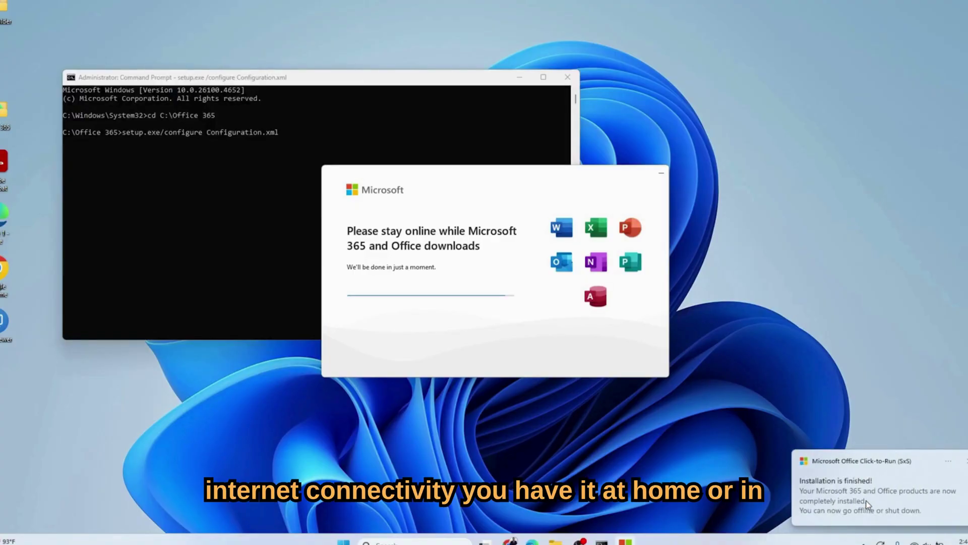